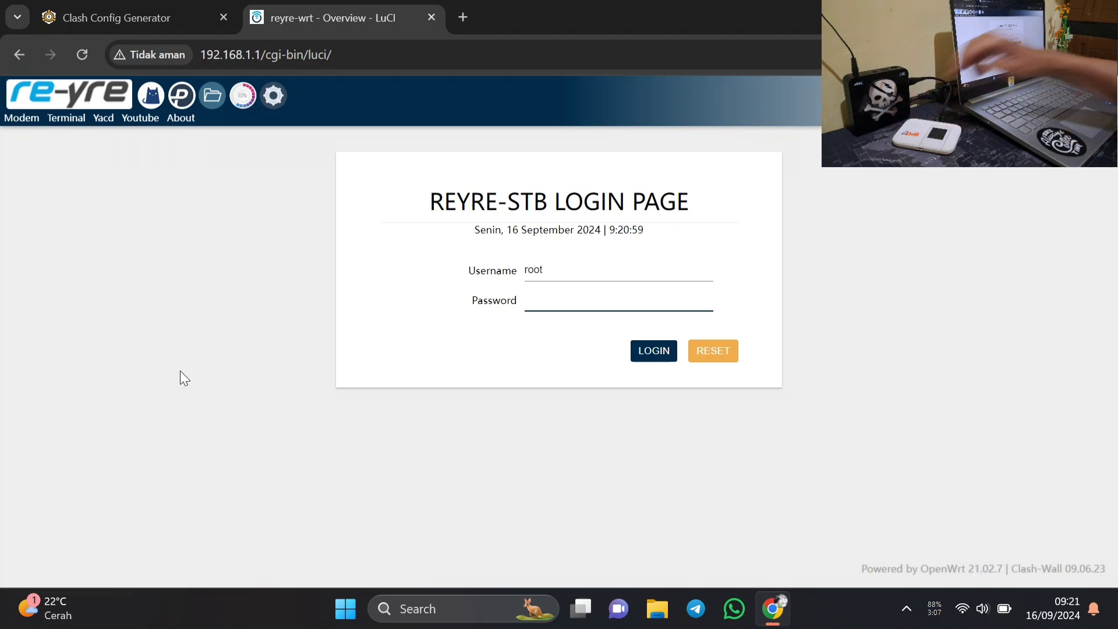
- Open YouTube in a new tab, then close that tab to return to the REYRE-STB login page
left_click(463, 13)
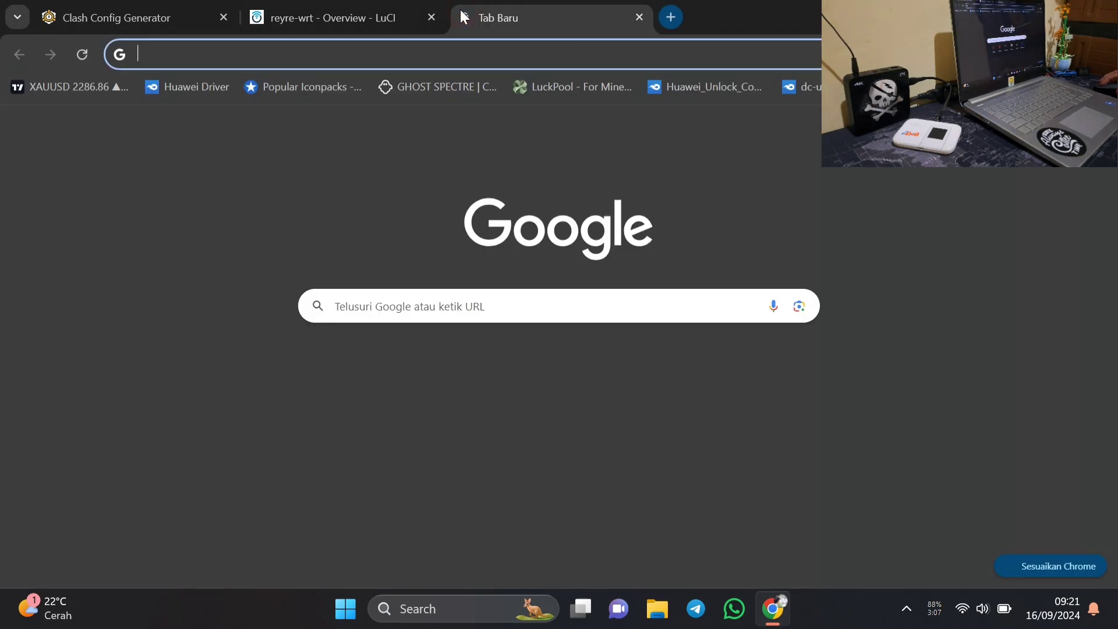
left_click(446, 373)
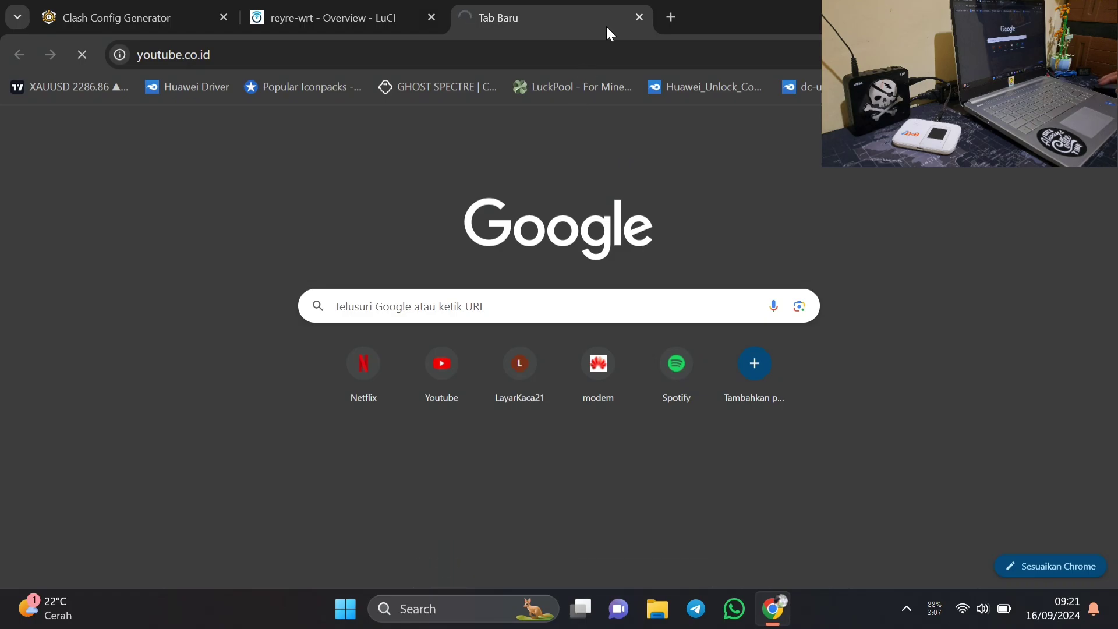
left_click(640, 16)
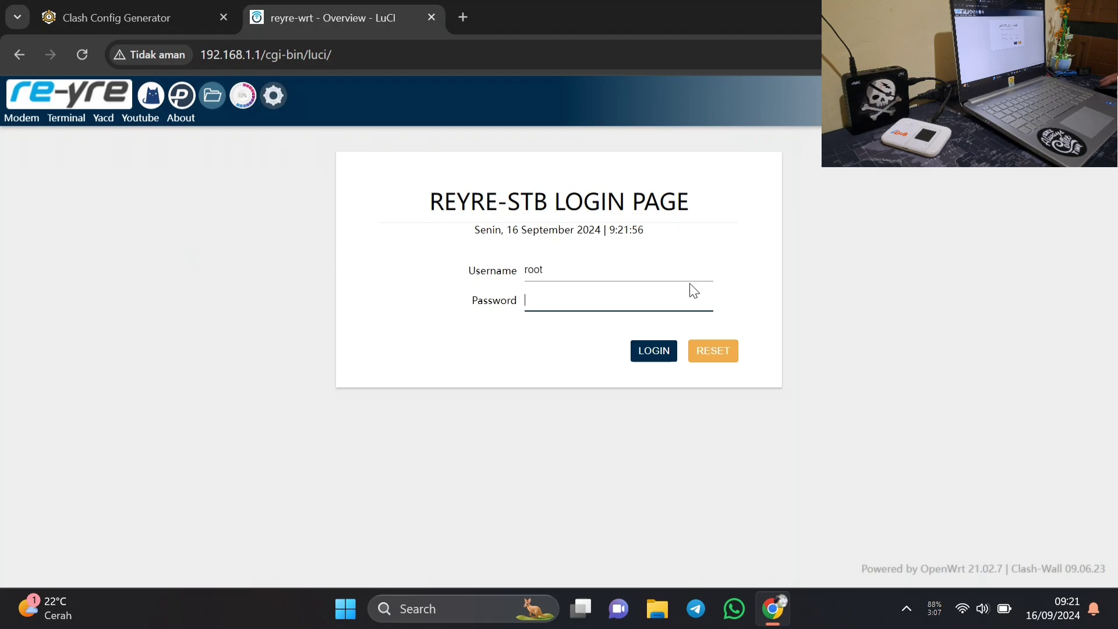
- Switch the Wi-Fi connection from OpenWrt ReLoFa to ISTANA MERDEKA
left_click(968, 609)
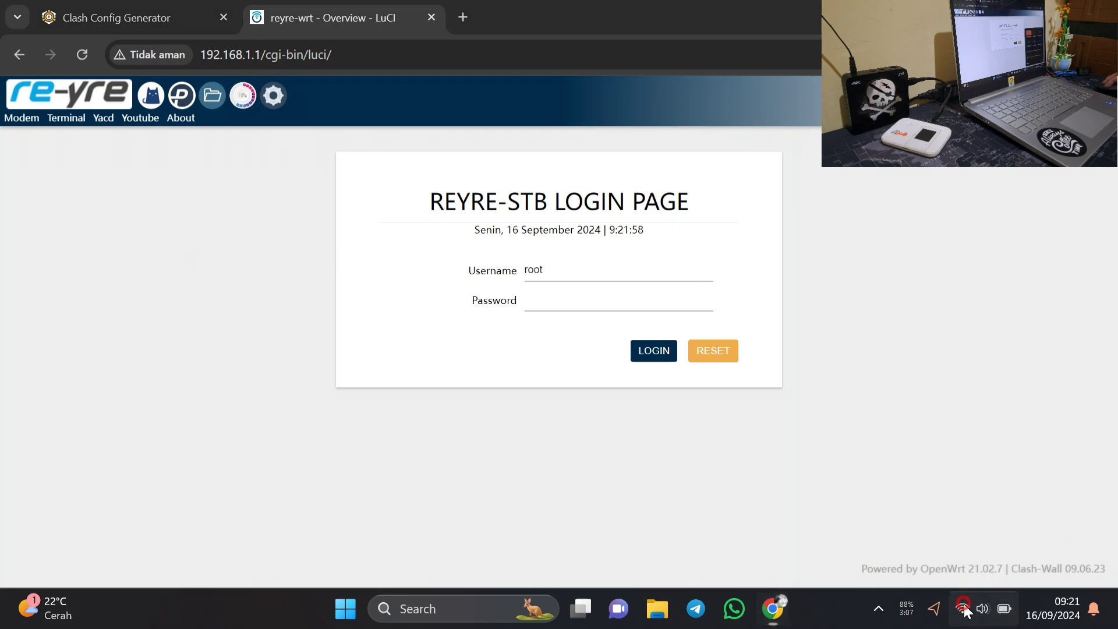
left_click(881, 278)
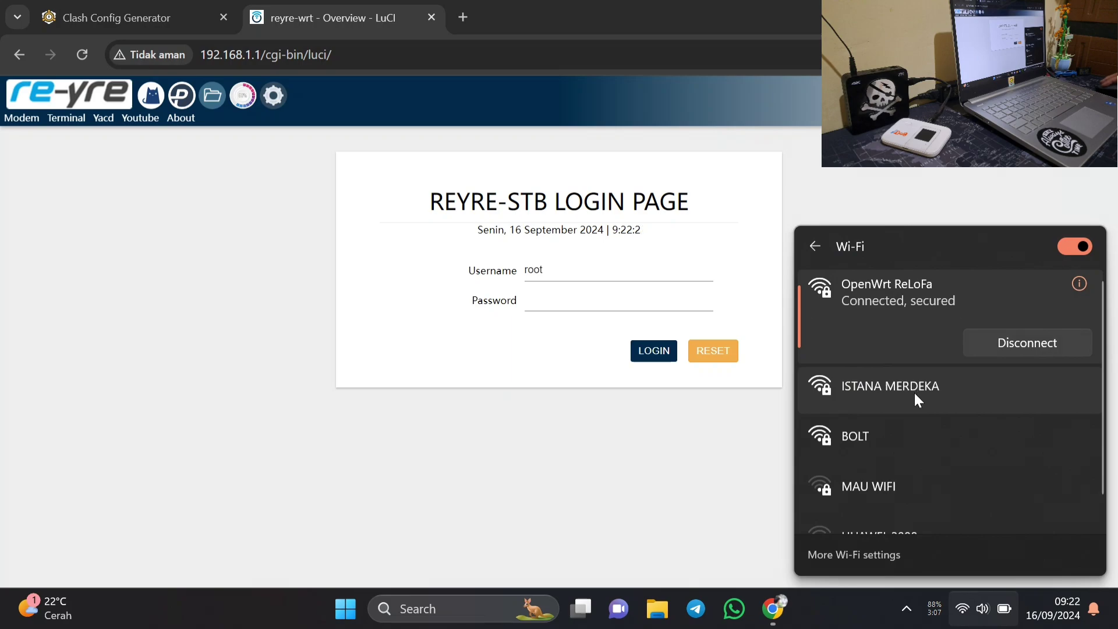
left_click(884, 387)
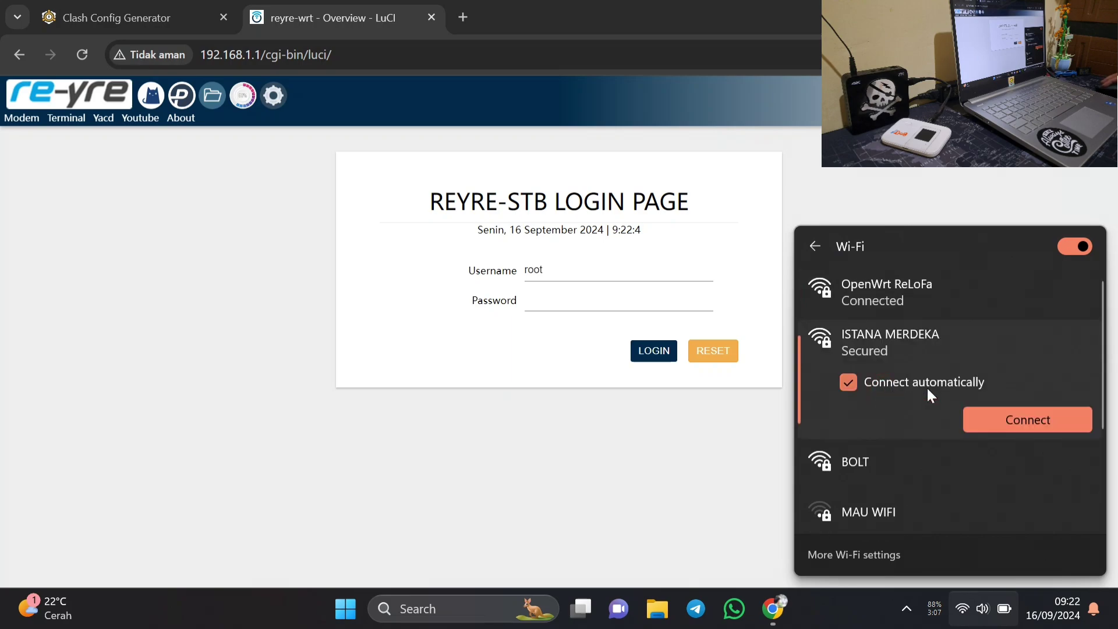
left_click(997, 420)
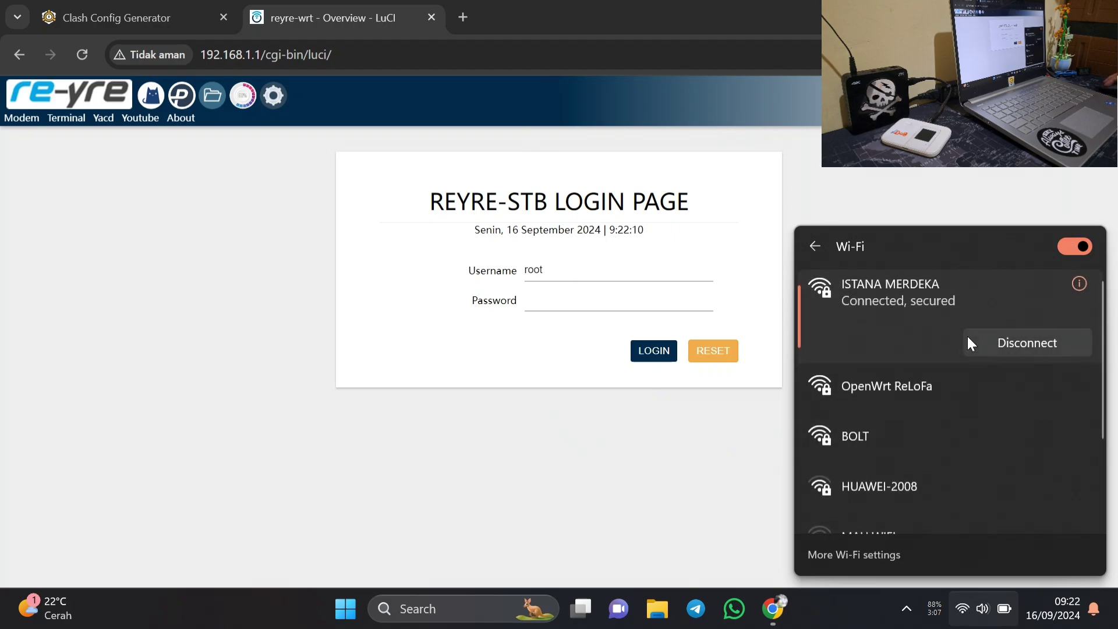
left_click(540, 472)
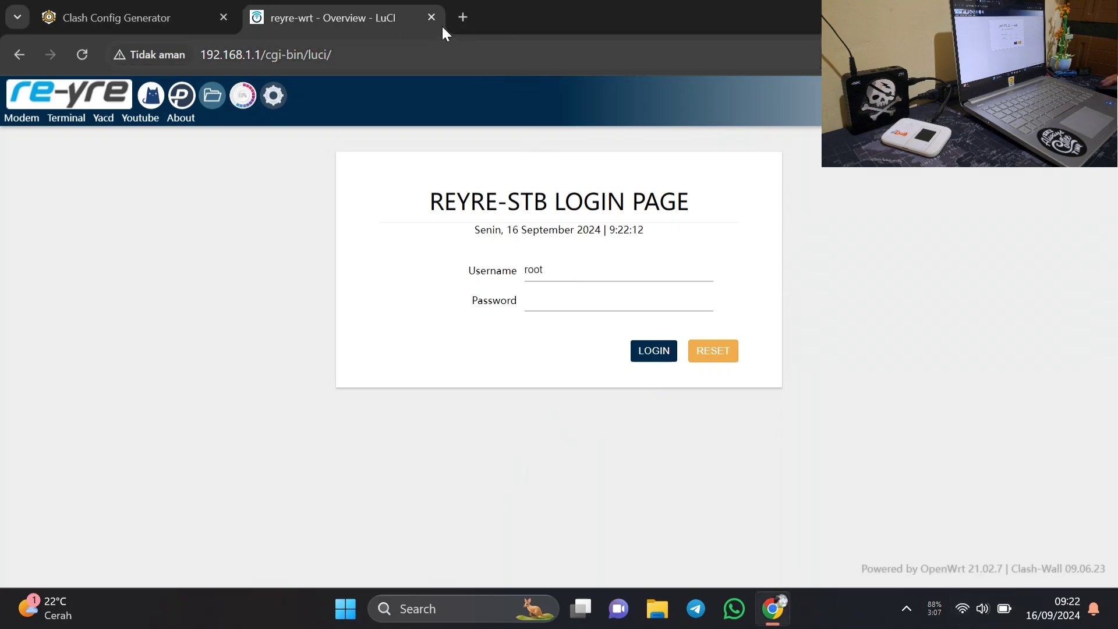
- Google 'fast ssh' in a new tab and open the FastSSH.com result
left_click(462, 18)
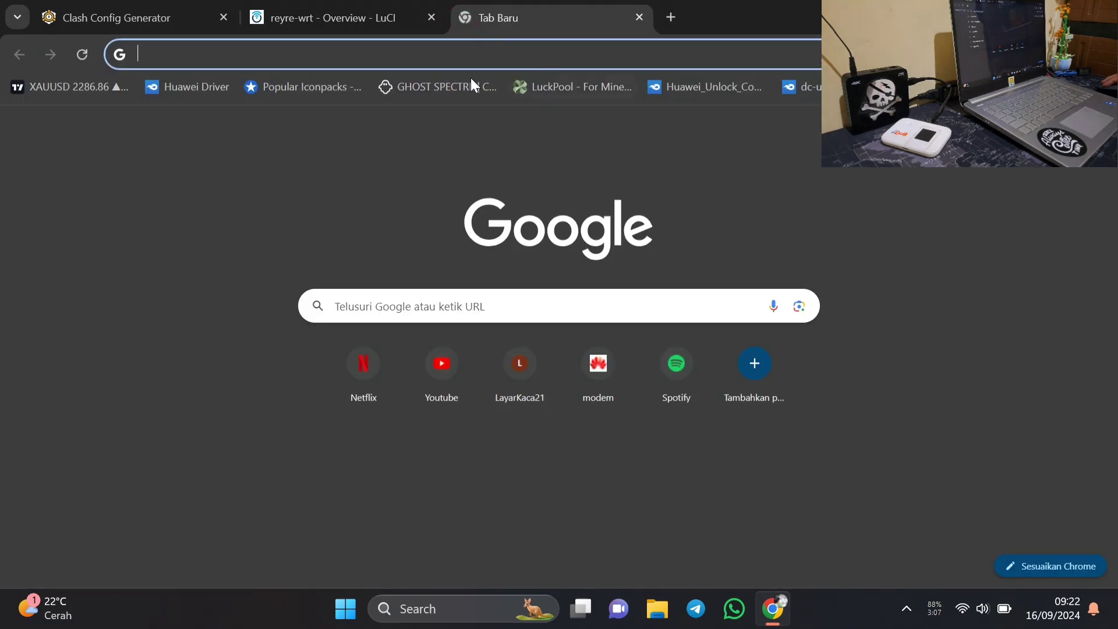
left_click(468, 53)
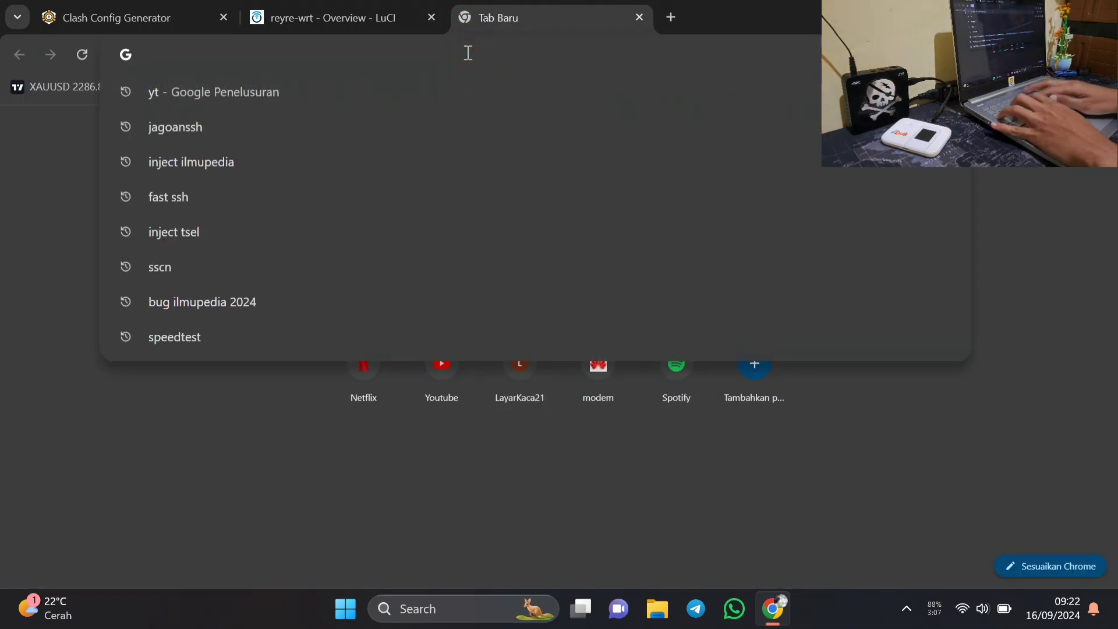
type("fast ssh")
key("Return")
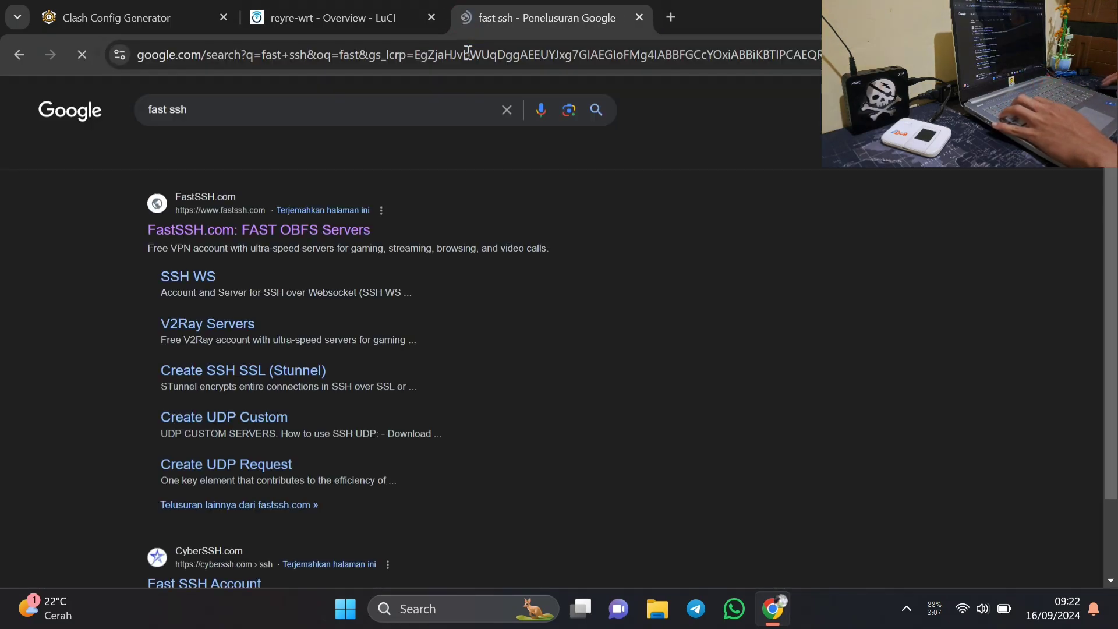
left_click(246, 242)
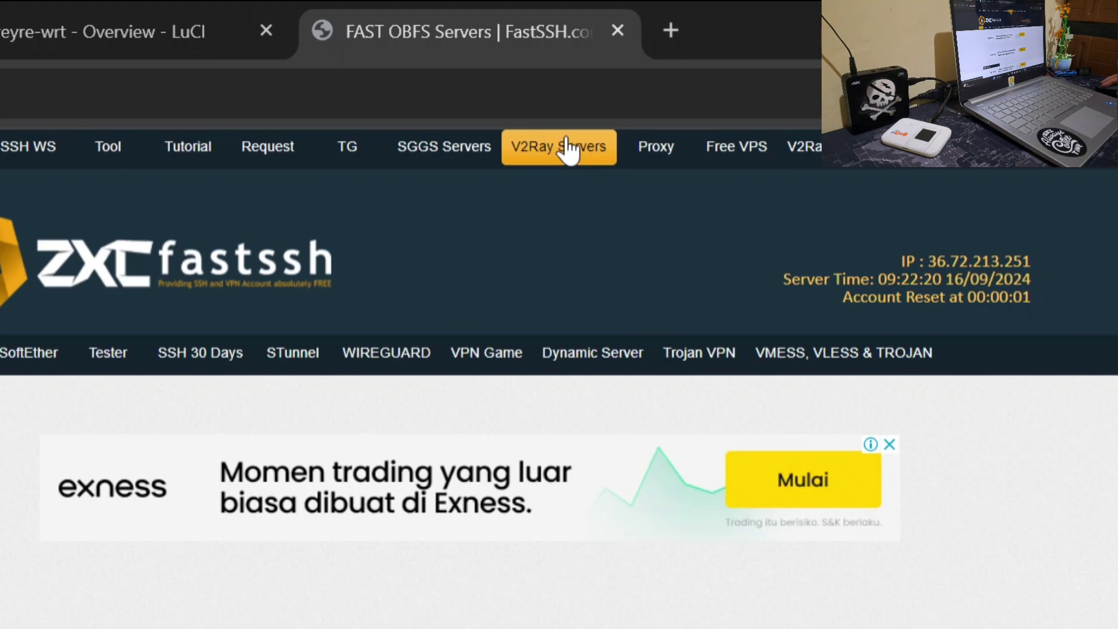
- Go to FastSSH V2Ray Servers, dismiss the ad, and open page 2 listing Vmess Singapore HE-1 Limit
left_click(561, 160)
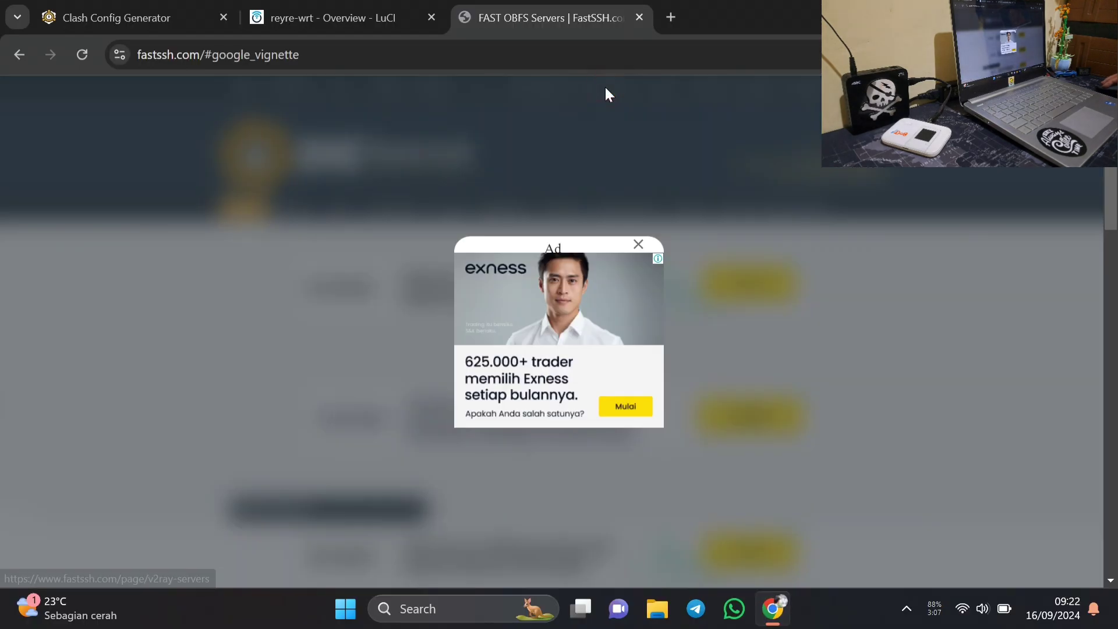
left_click(639, 245)
scroll(372, 235, "down", 8)
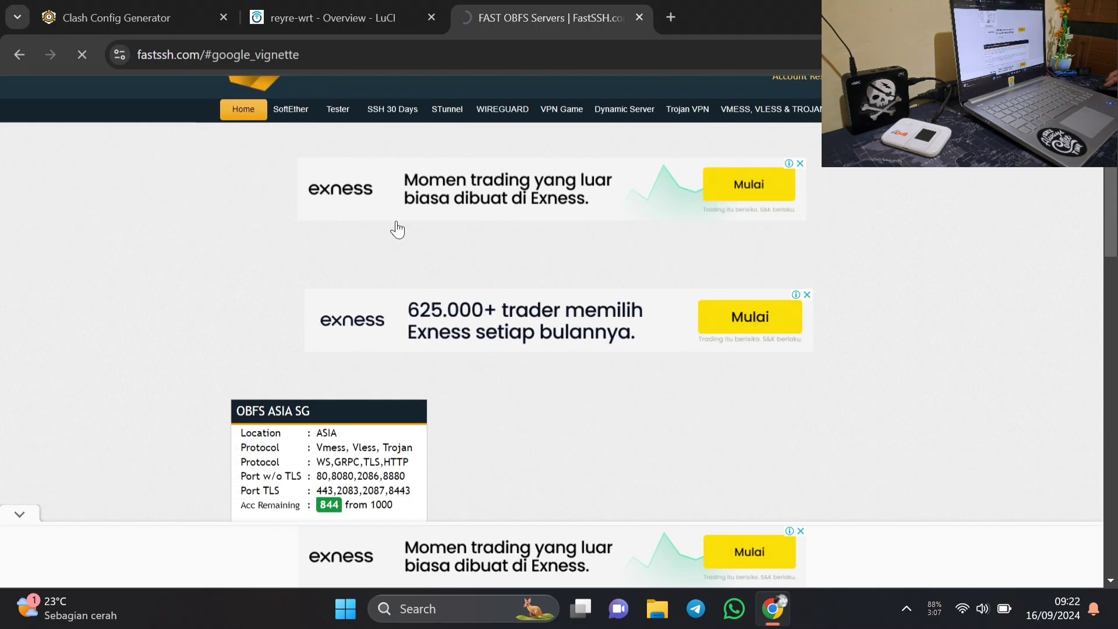
scroll(410, 225, "down", 7)
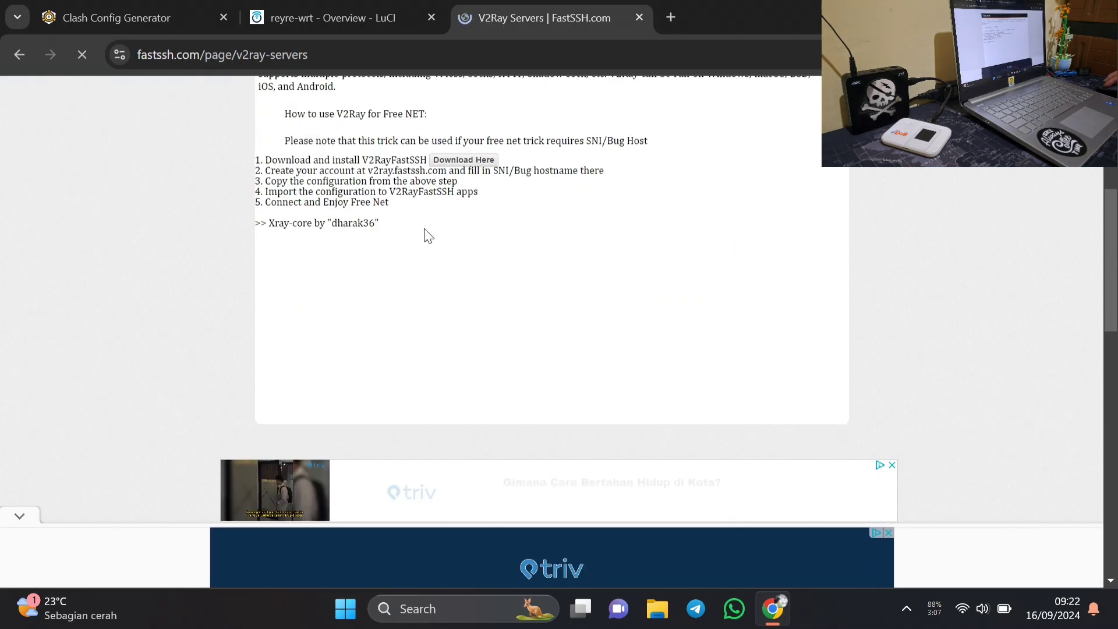
scroll(459, 204, "down", 8)
scroll(458, 210, "down", 2)
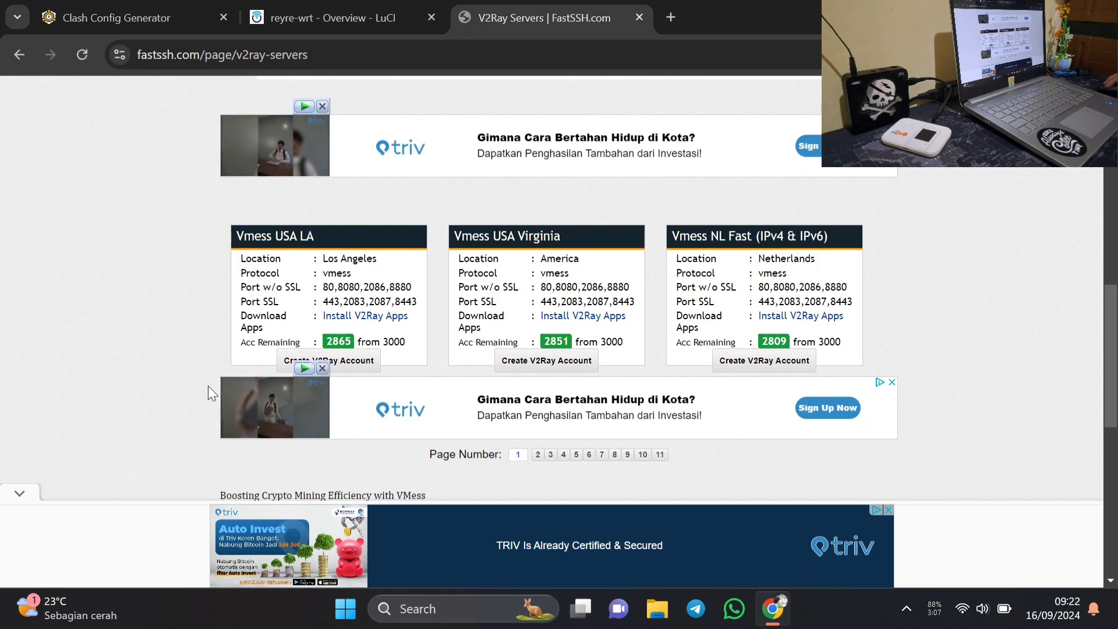
left_click(538, 455)
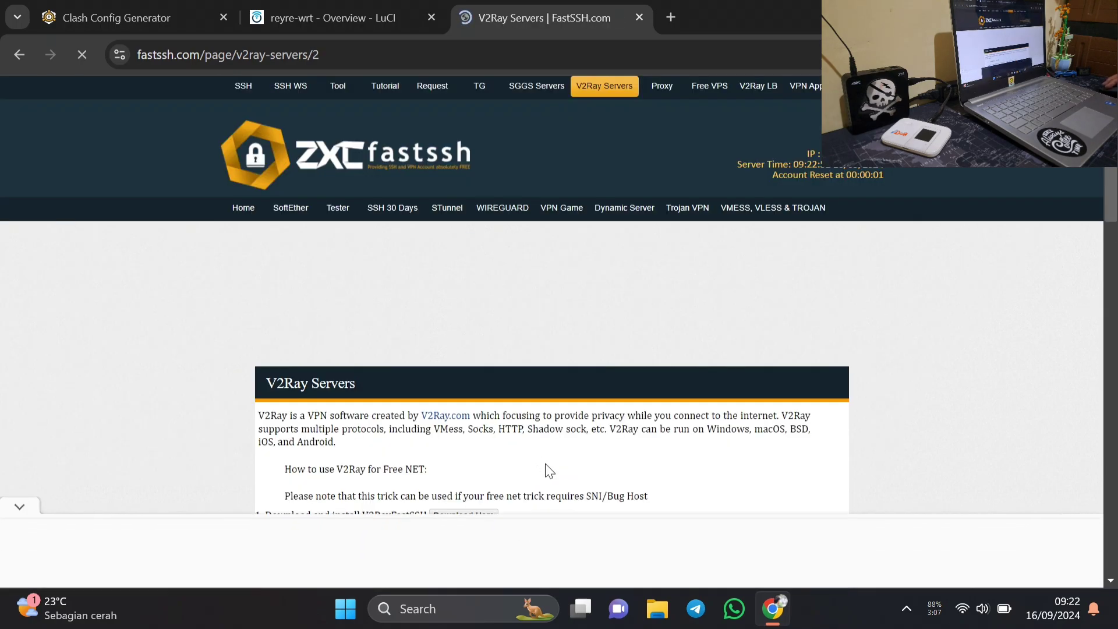
scroll(537, 250, "down", 5)
scroll(547, 243, "down", 5)
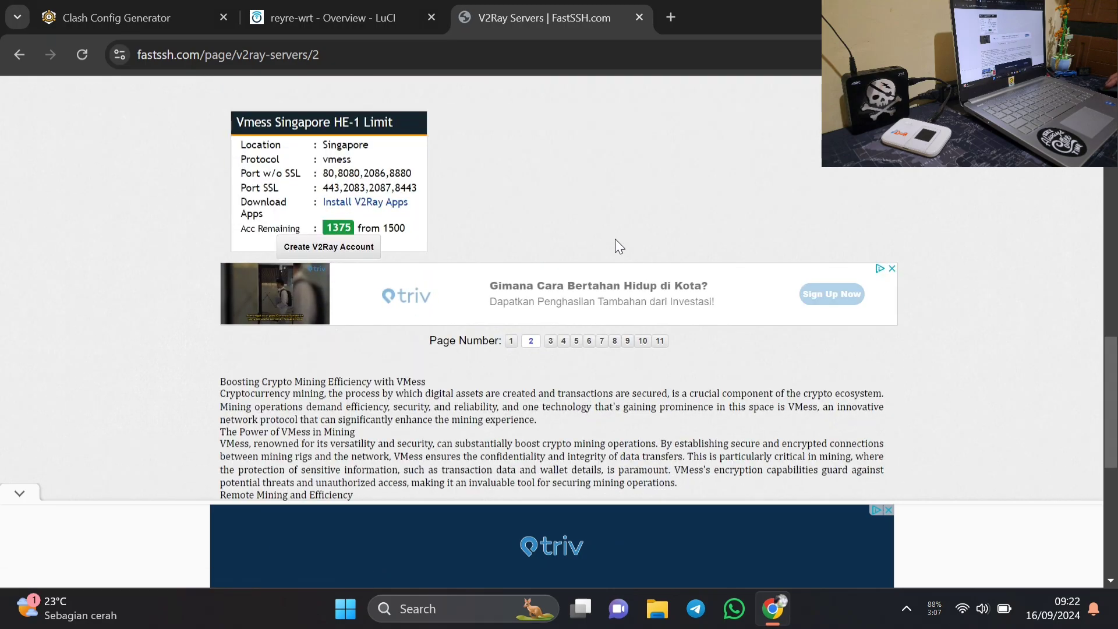
scroll(571, 303, "up", 2)
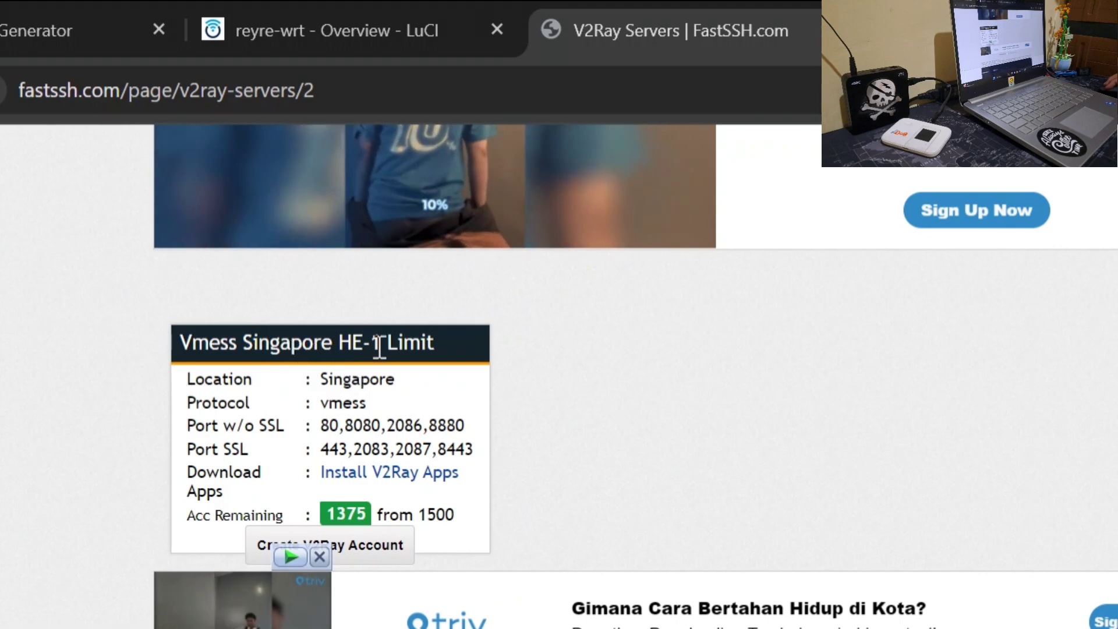
scroll(445, 367, "down", 3)
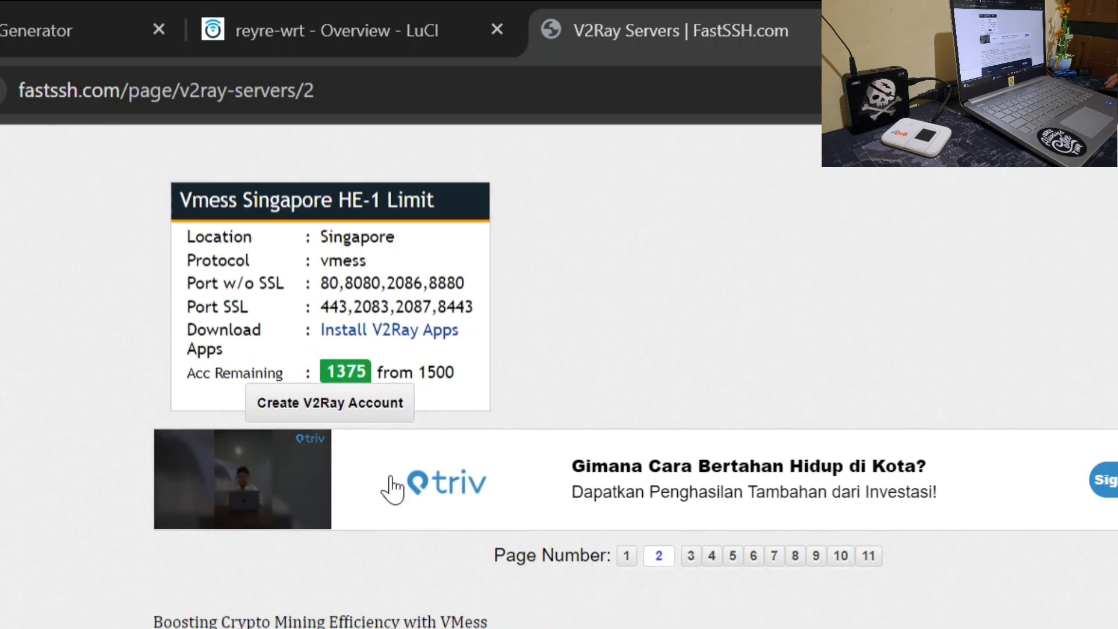
- Open Create V2Ray Account for Vmess Singapore HE-1 Limit and highlight the 'valid for 7 days' note
left_click(347, 405)
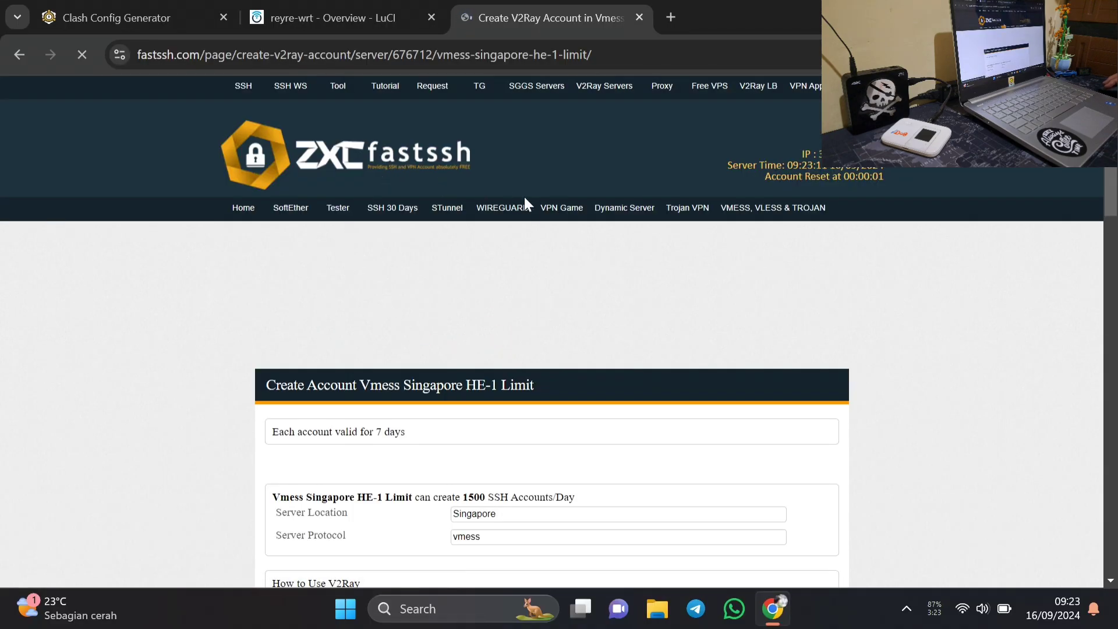
scroll(540, 152, "down", 1)
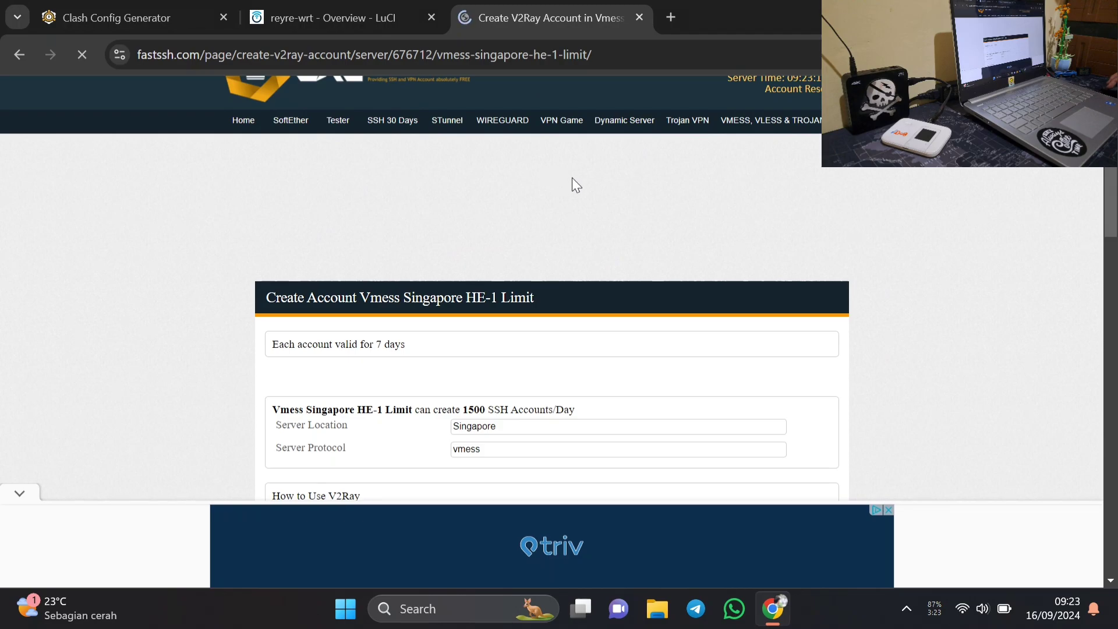
scroll(621, 225, "down", 3)
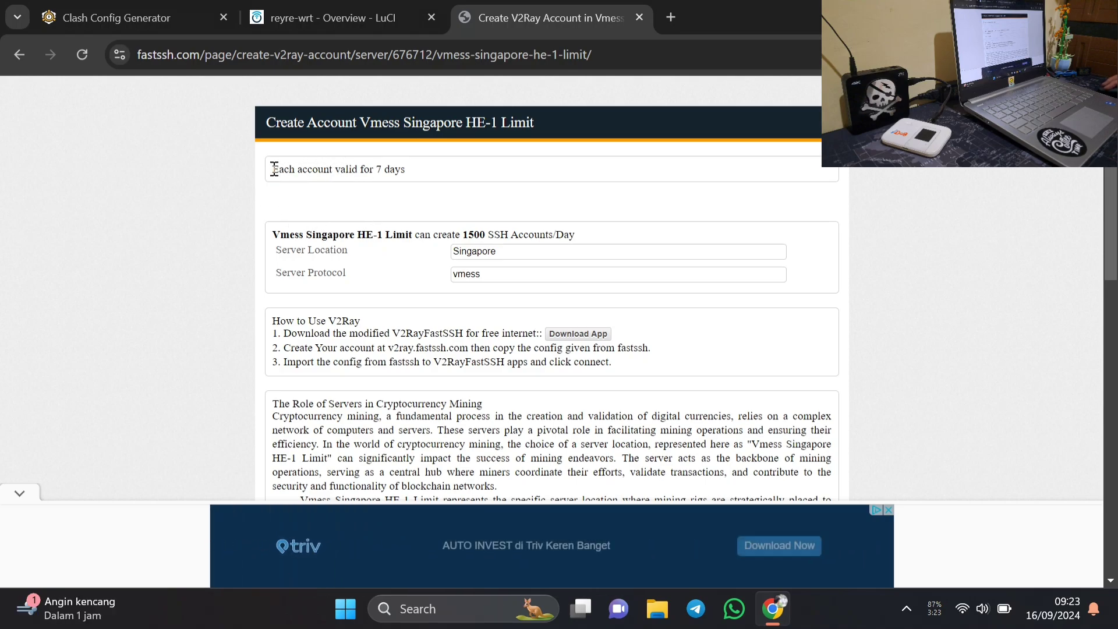
left_click_drag(273, 168, 407, 164)
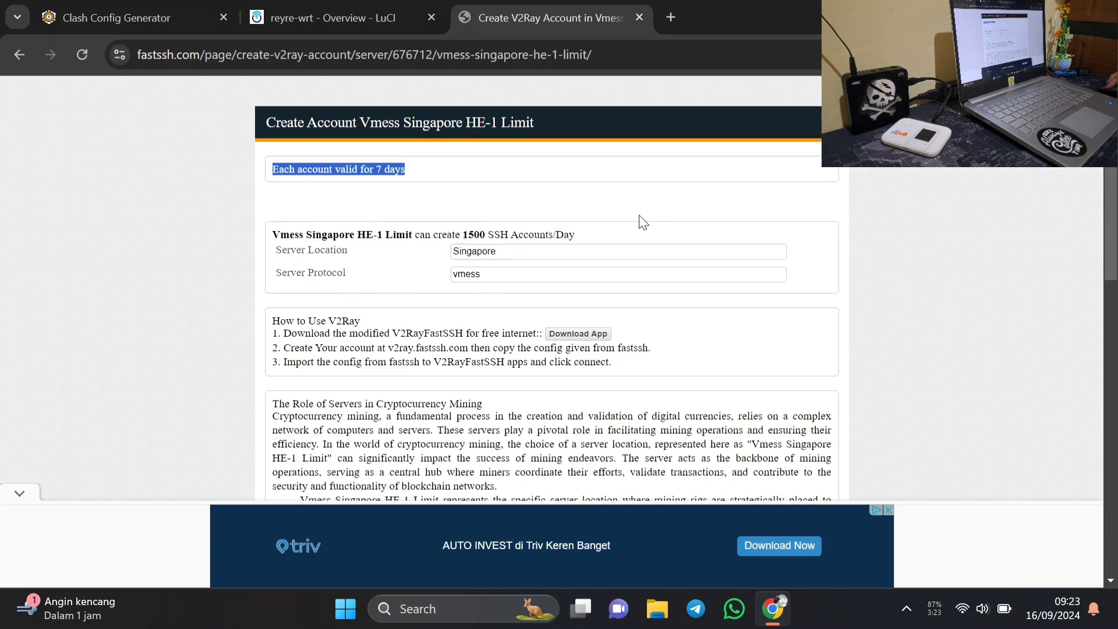
- Search 'jago' in a new tab, open jagoanssh.com, then switch back to the FastSSH account tab
left_click(671, 17)
left_click(642, 56)
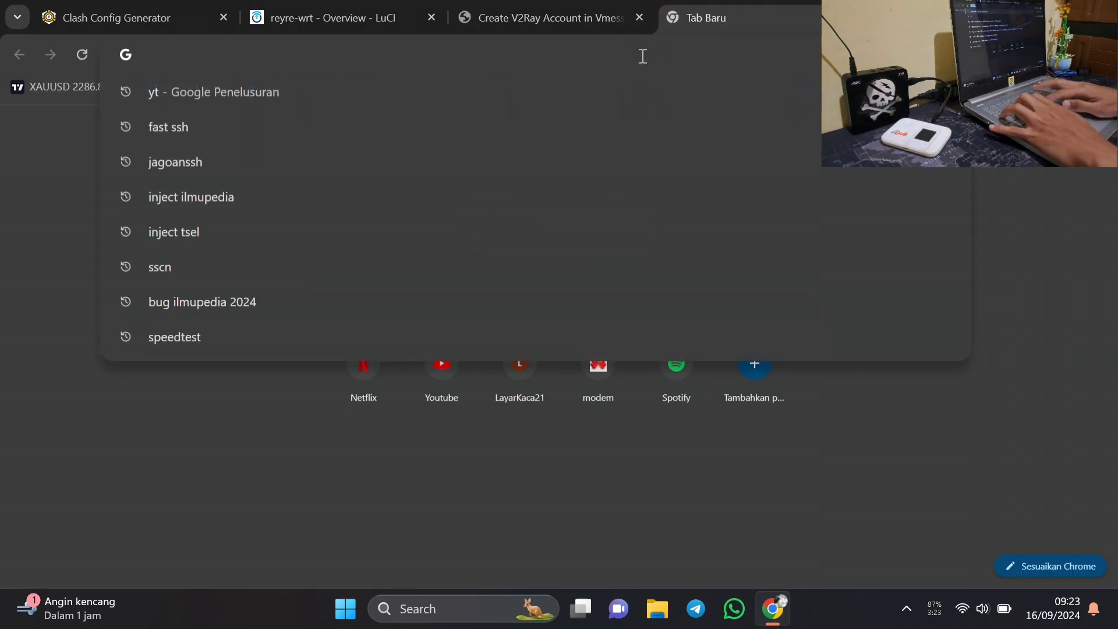
type("jago")
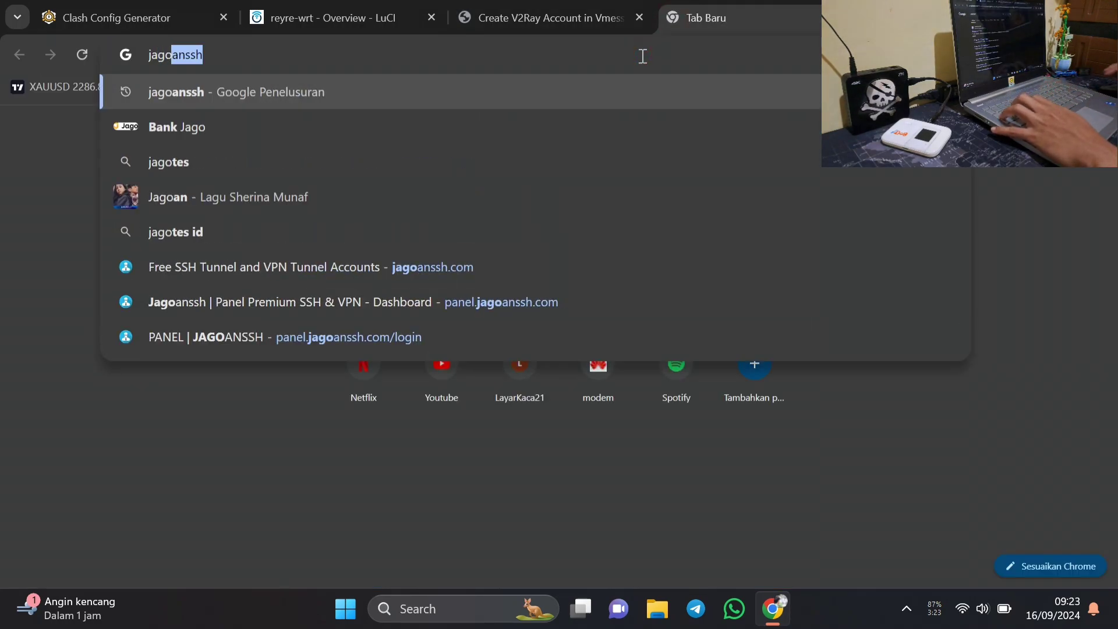
key("Return")
left_click(170, 238)
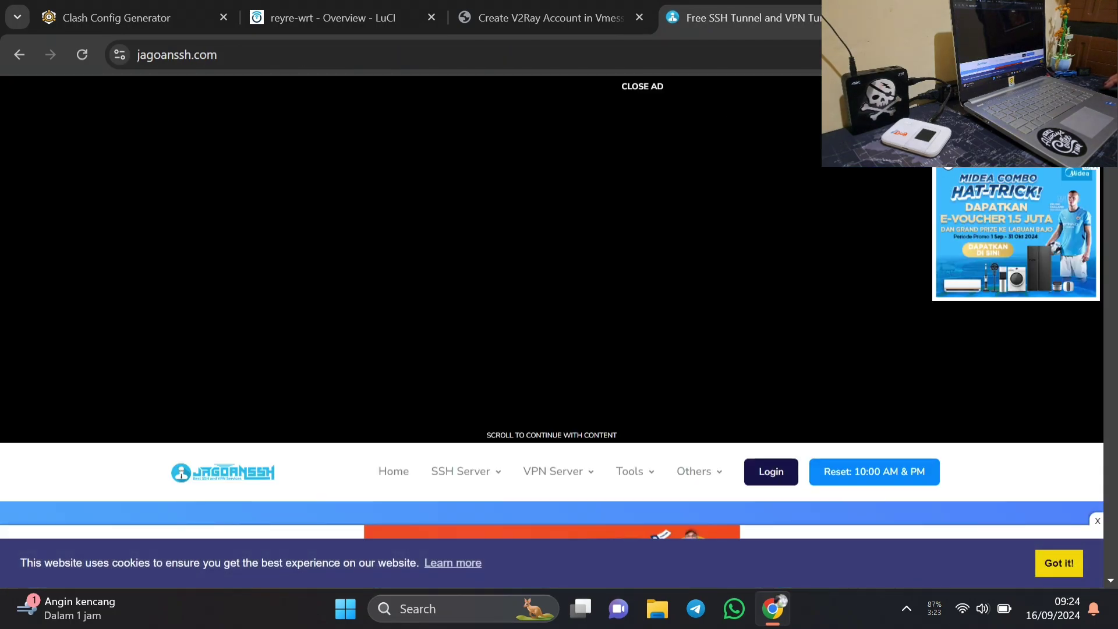
scroll(859, 358, "down", 5)
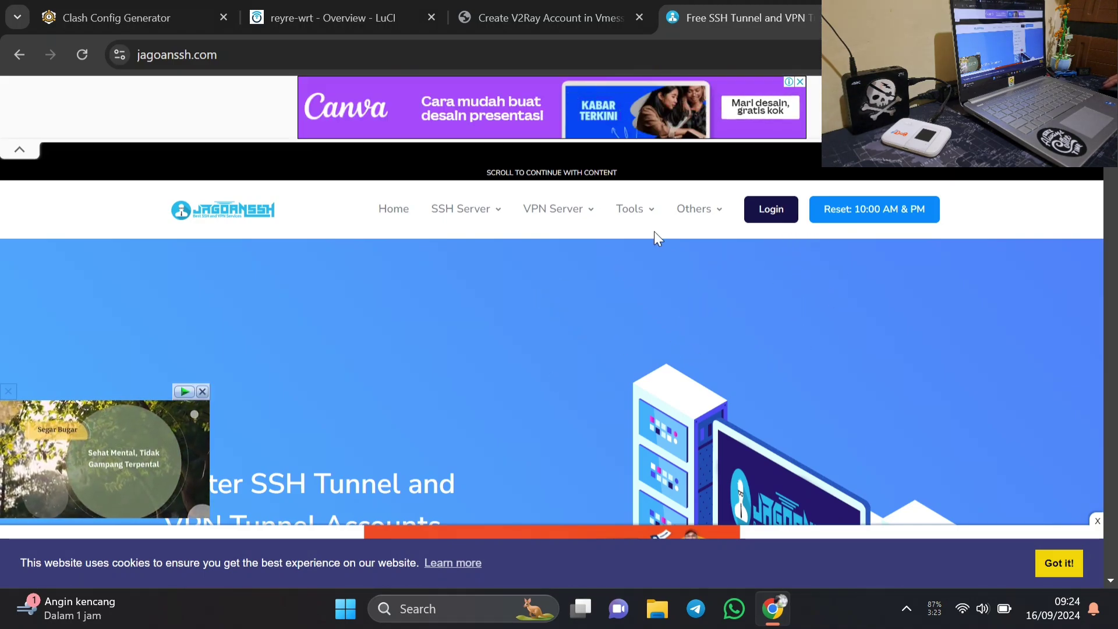
left_click(570, 1)
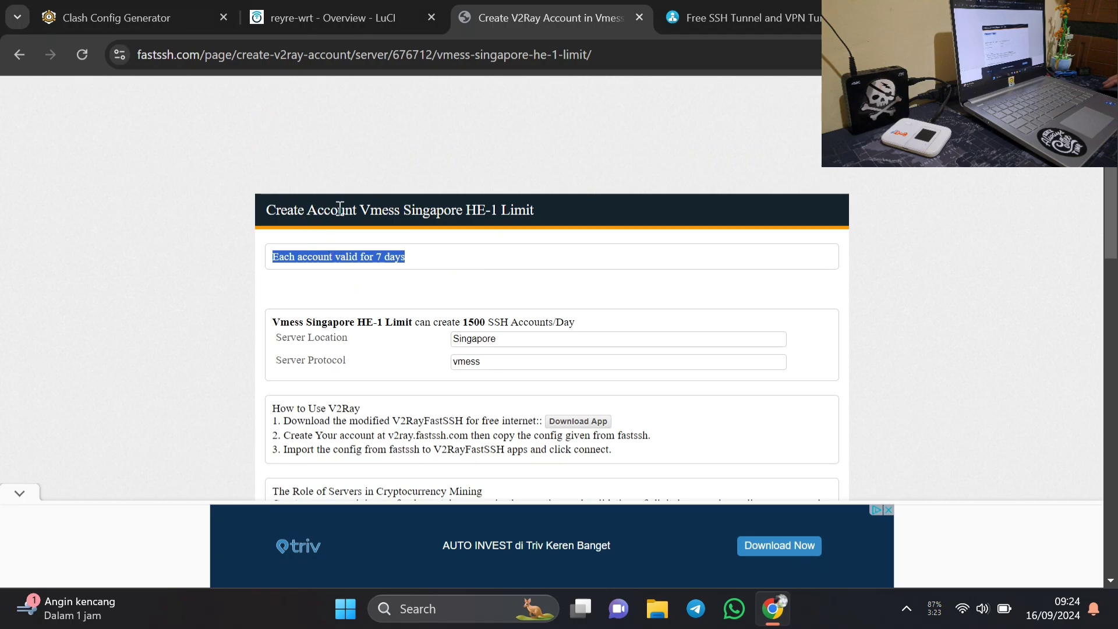
- Enter an account username, pass the reCAPTCHA check, and submit the Vmess Singapore account form
scroll(542, 230, "down", 10)
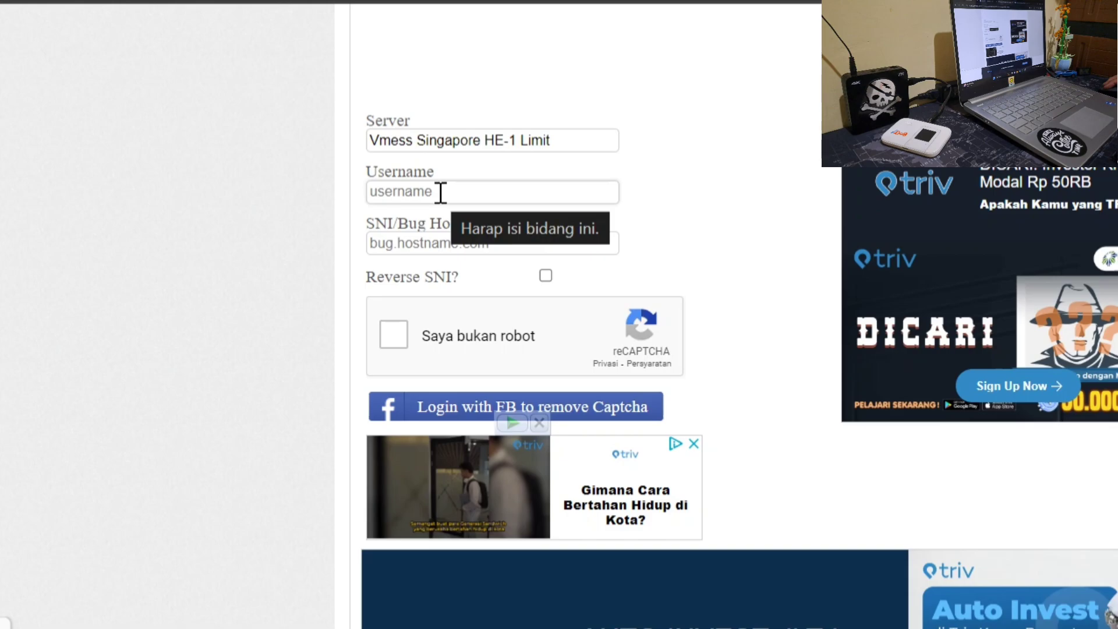
left_click(441, 193)
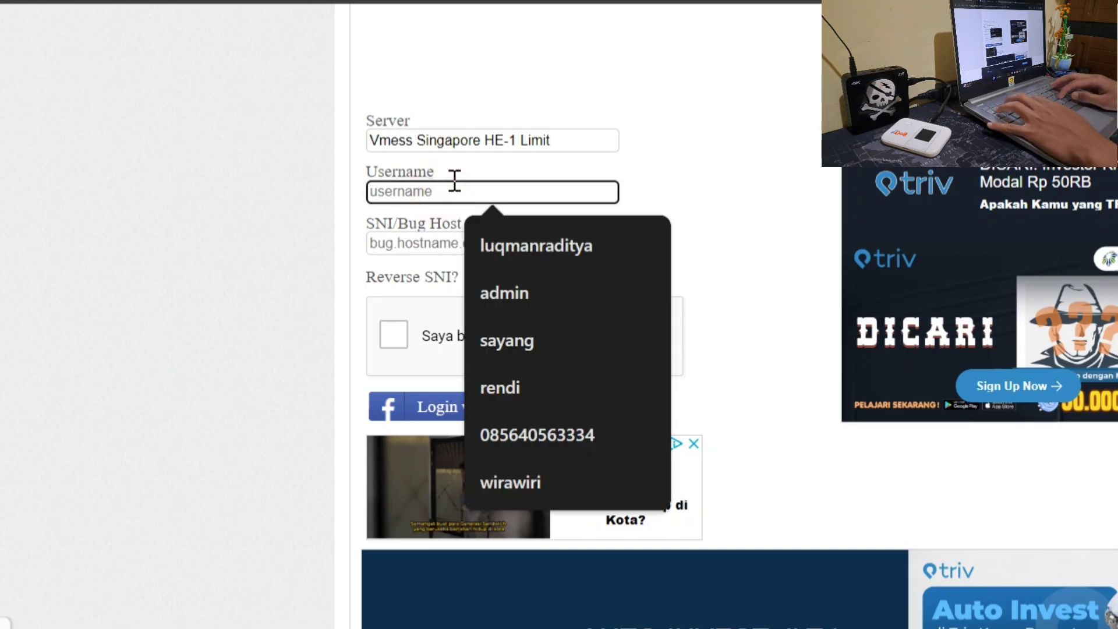
type("reld")
type("fa")
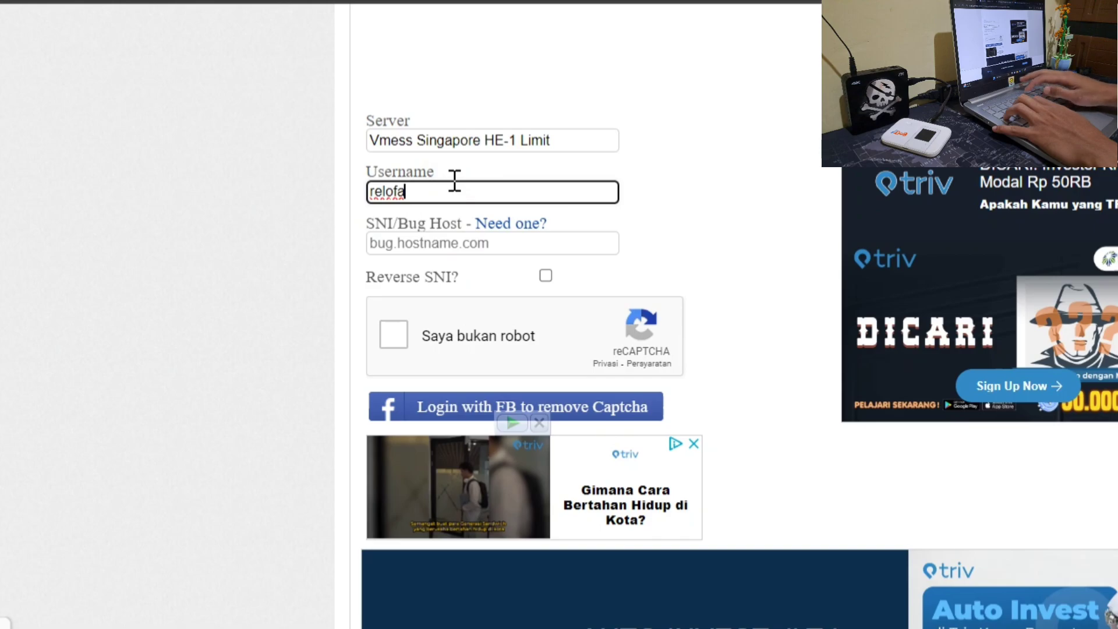
type("666")
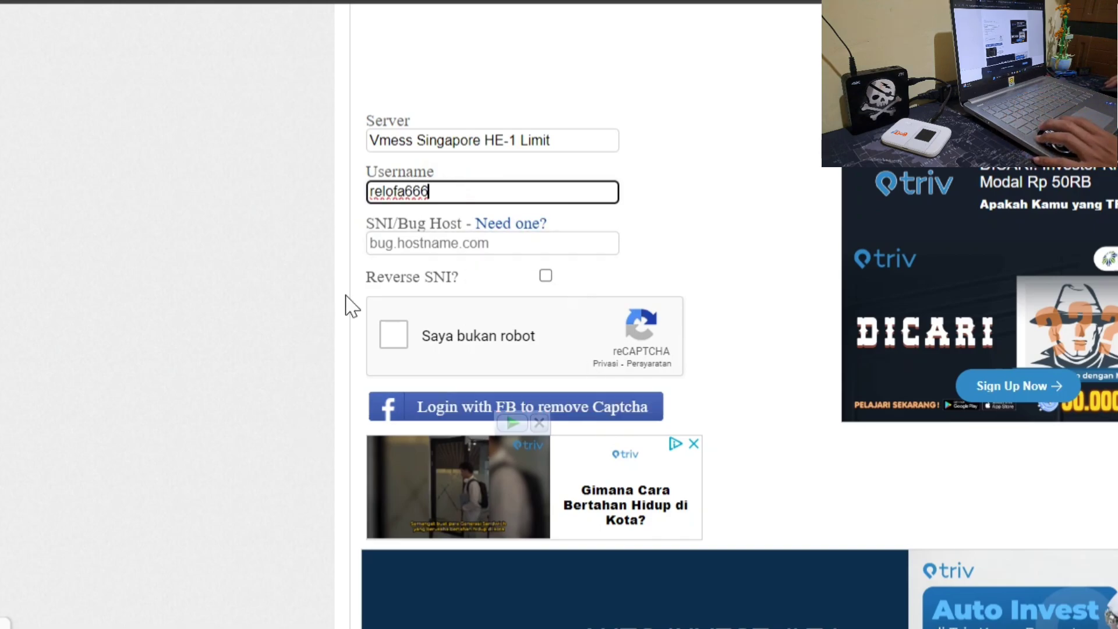
left_click(403, 245)
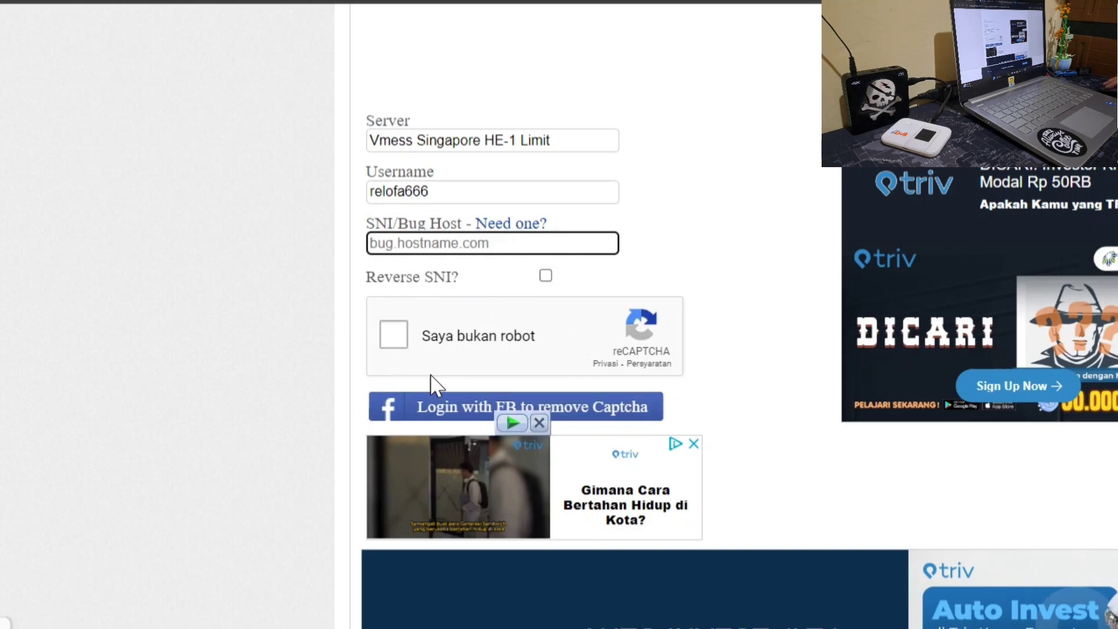
left_click(400, 337)
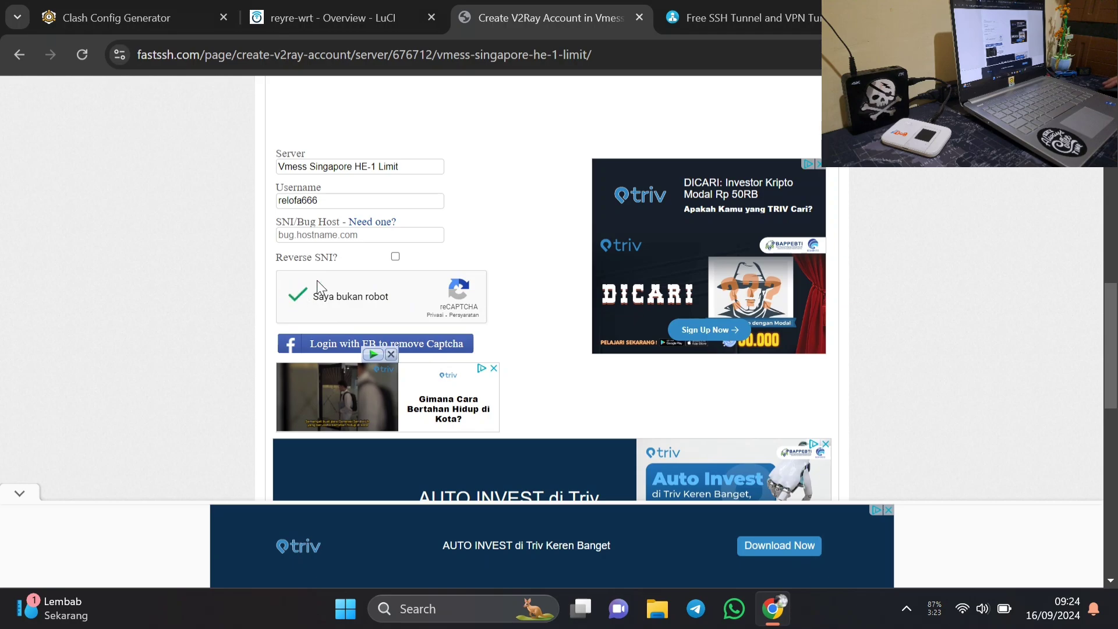
scroll(469, 252, "down", 6)
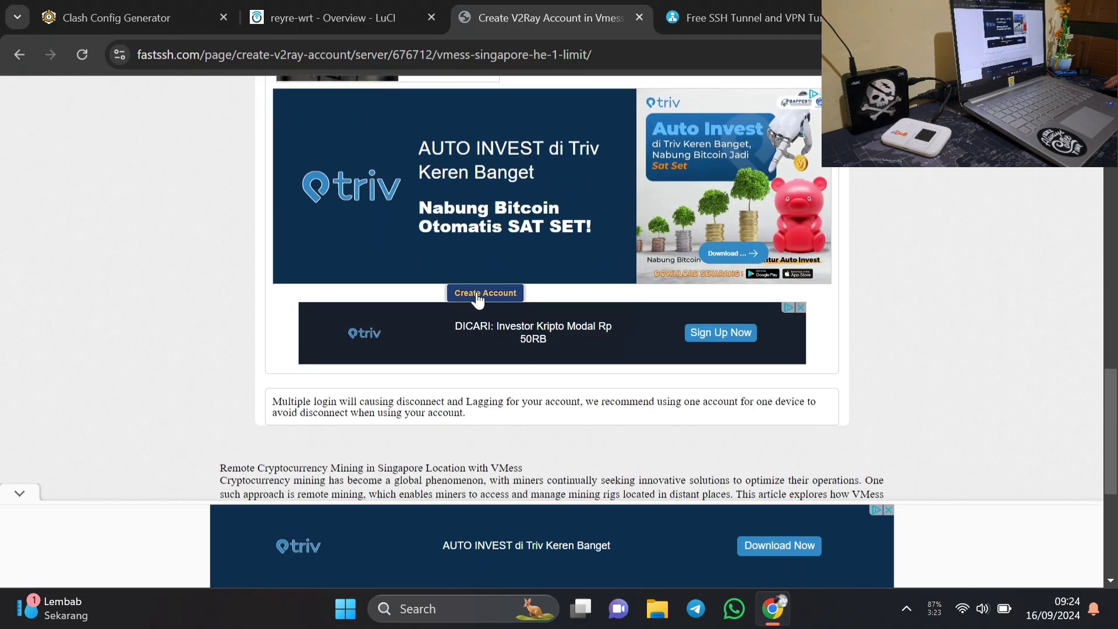
left_click(478, 293)
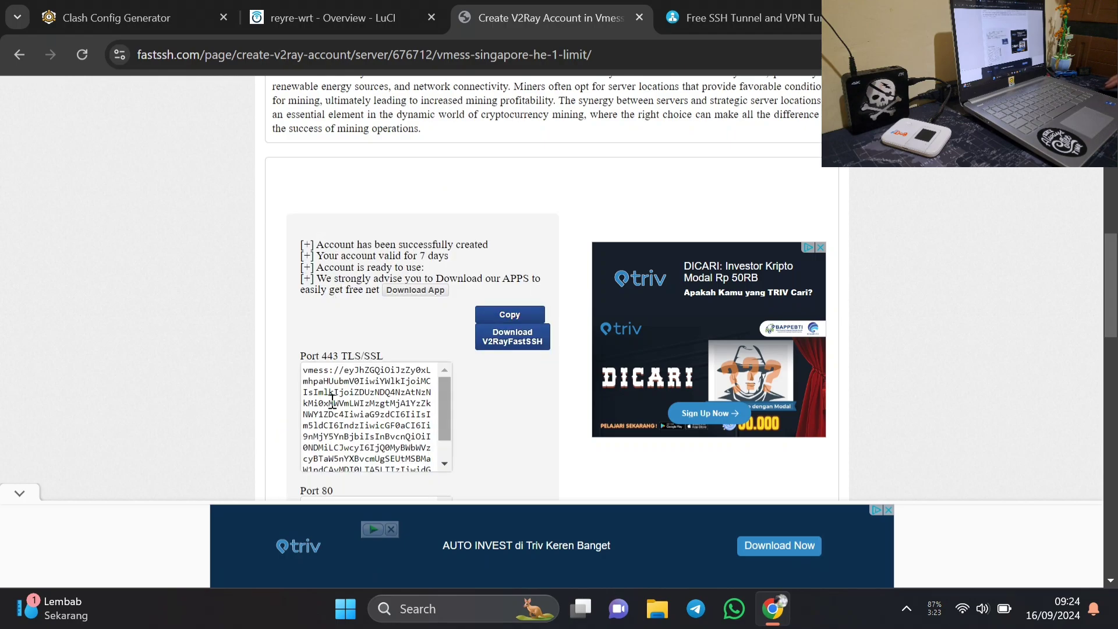
- Select and copy the new account's Port 80 vmess link
scroll(539, 303, "down", 3)
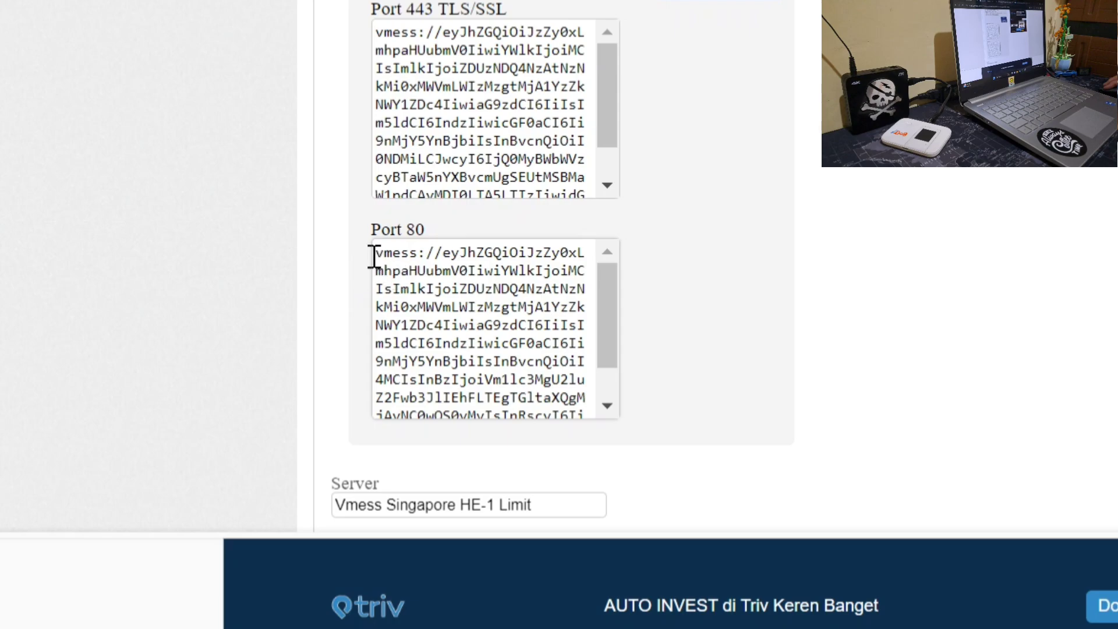
left_click_drag(373, 256, 547, 443)
key("ctrl+c")
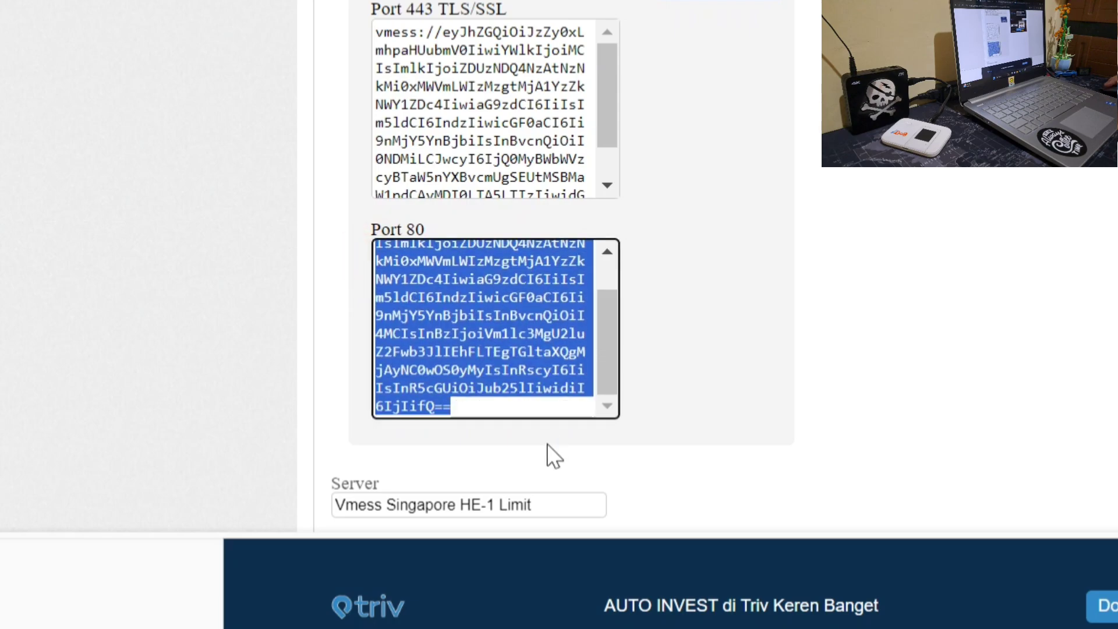
right_click(466, 323)
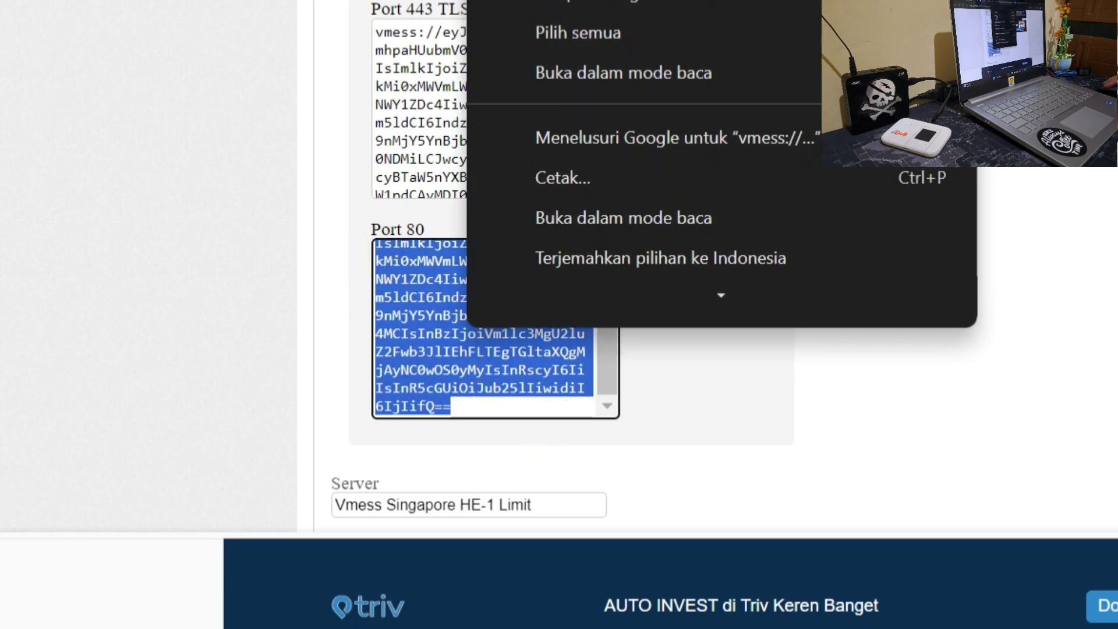
key("Escape")
scroll(555, 246, "down", 8)
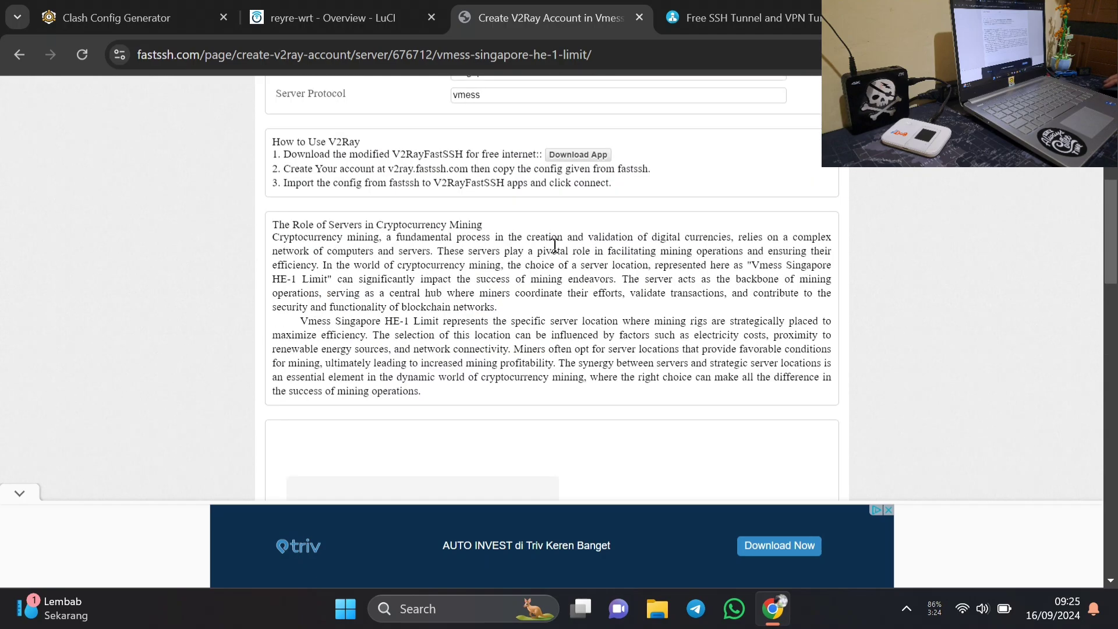
- Replace the old vmess link in Clash Config Generator's Input Link Config with the Port 80 link
left_click(87, 17)
scroll(423, 175, "up", 3)
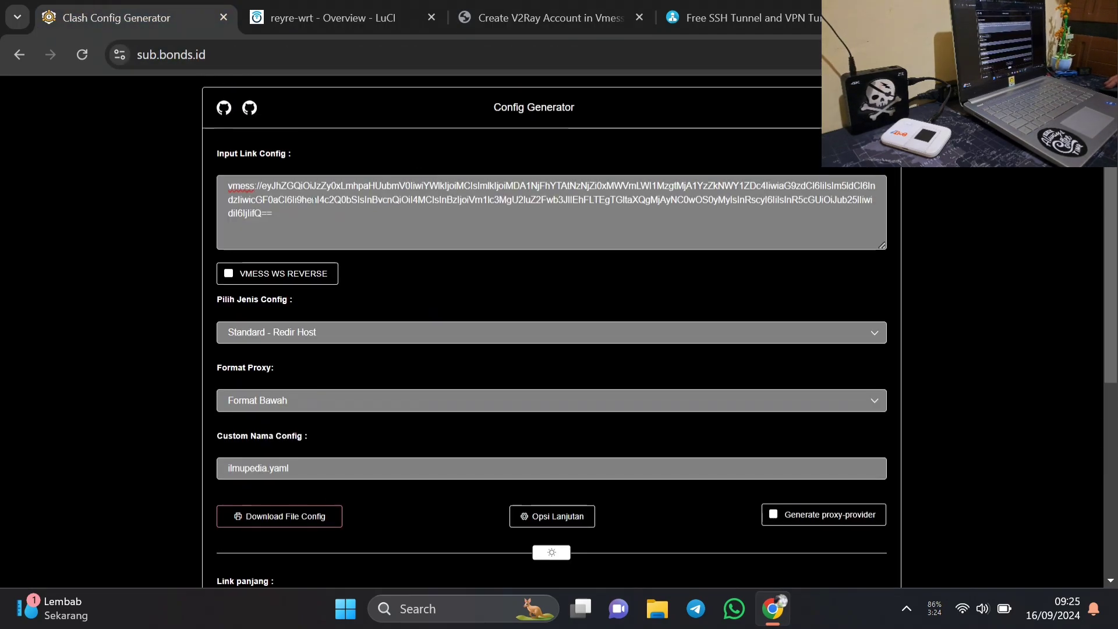
key("ctrl+a")
key("BackSpace")
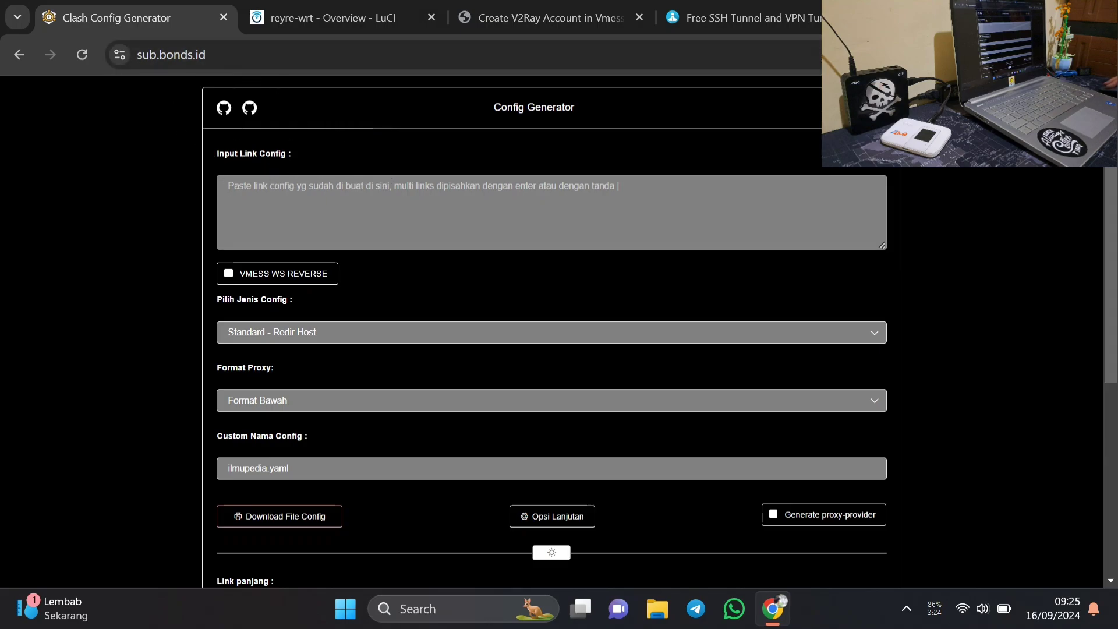
left_click(585, 10)
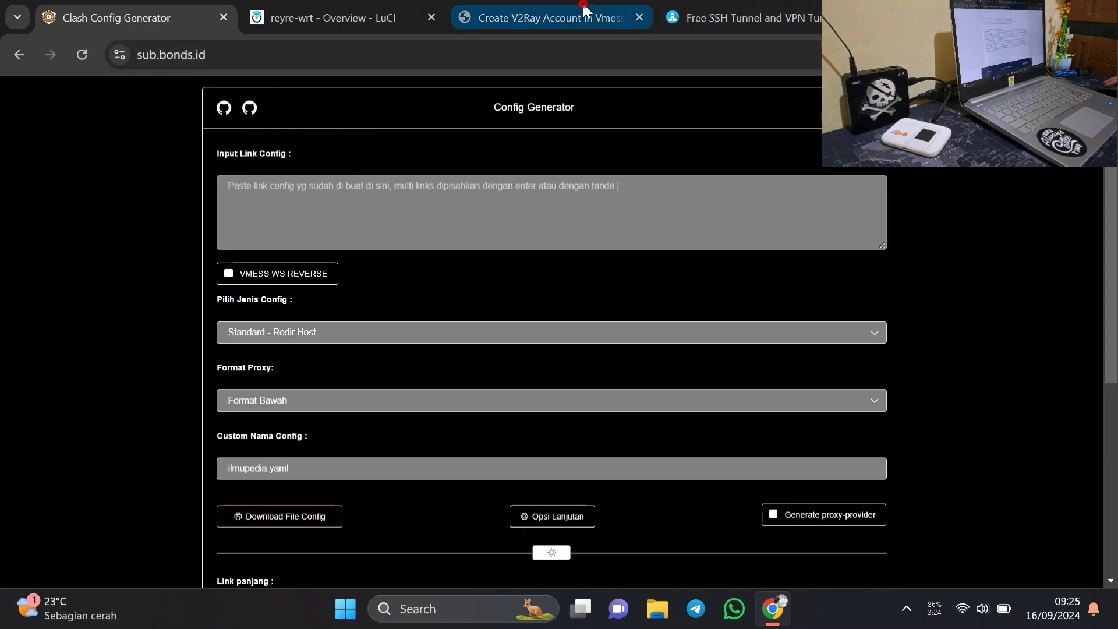
scroll(471, 324, "up", 8)
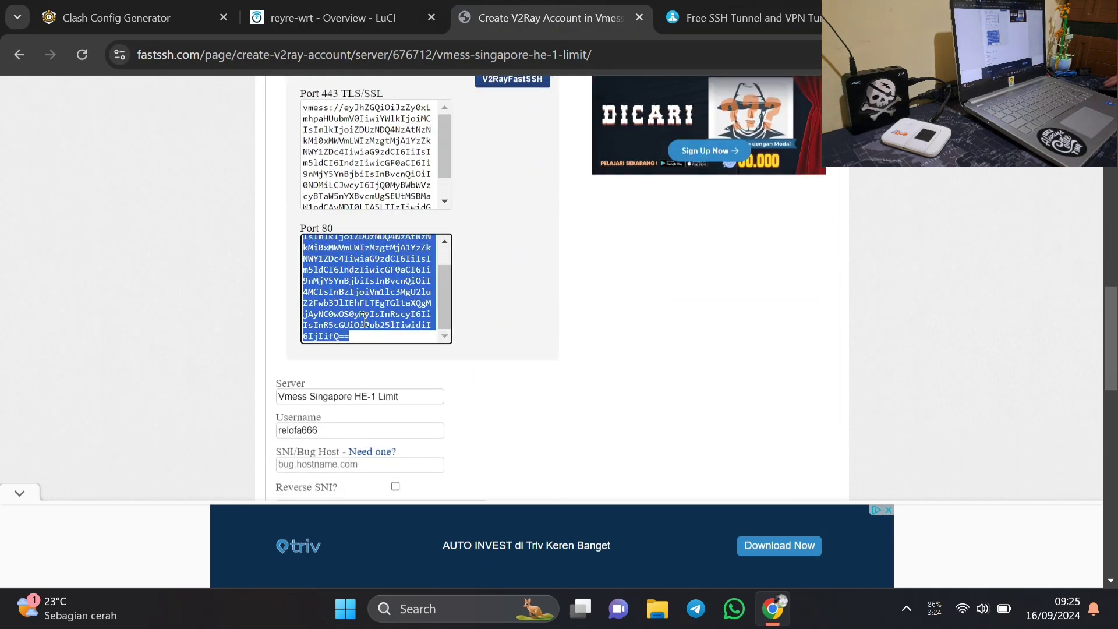
left_click(138, 17)
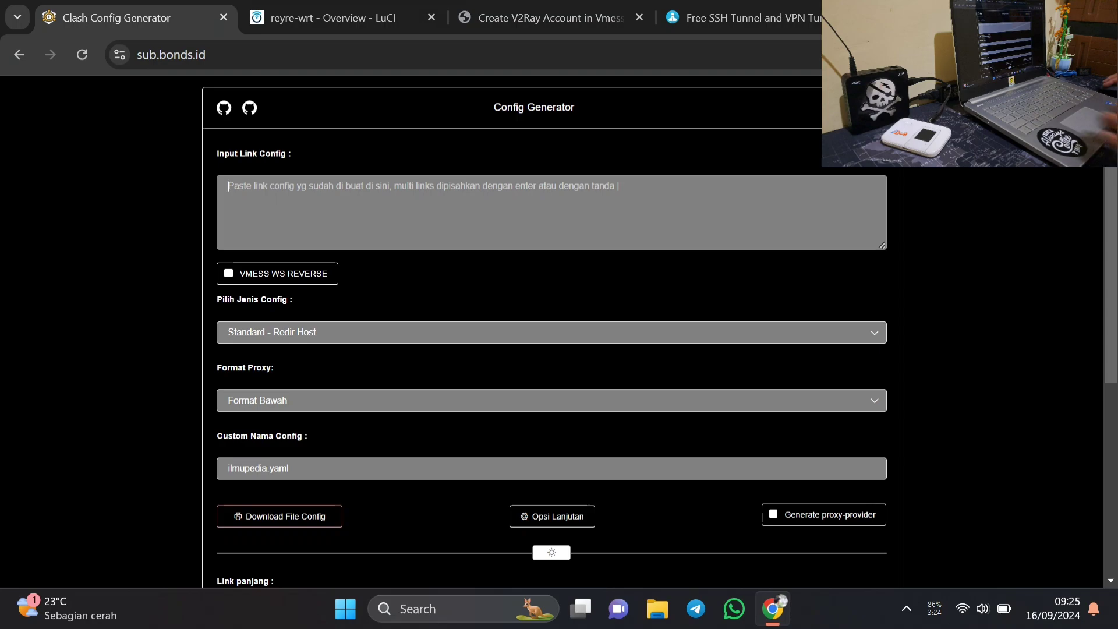
left_click(228, 186)
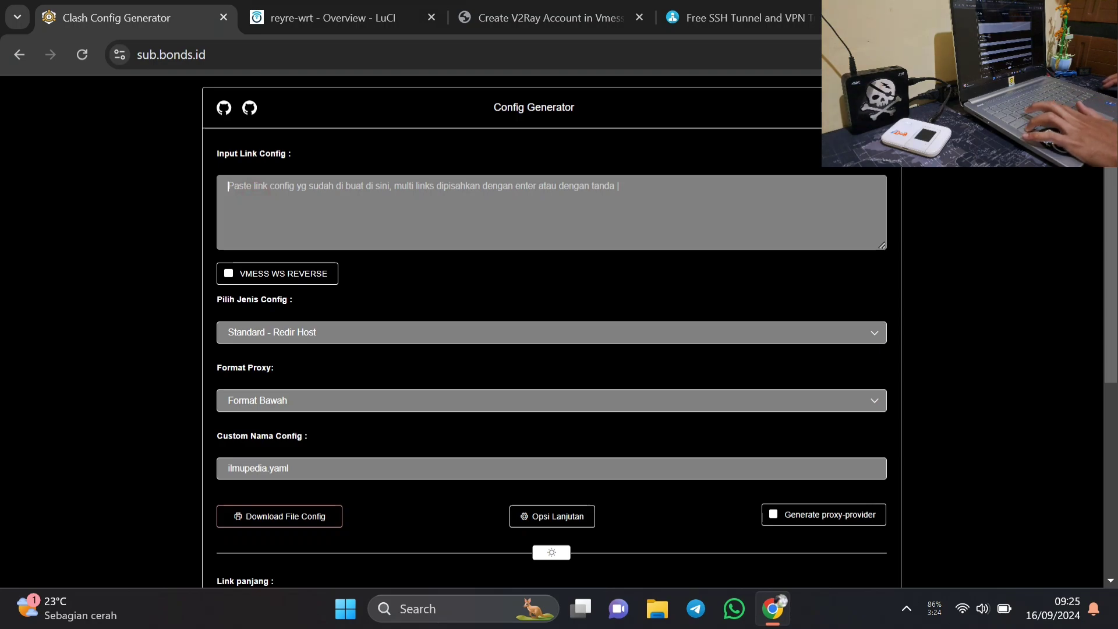
key("ctrl+v")
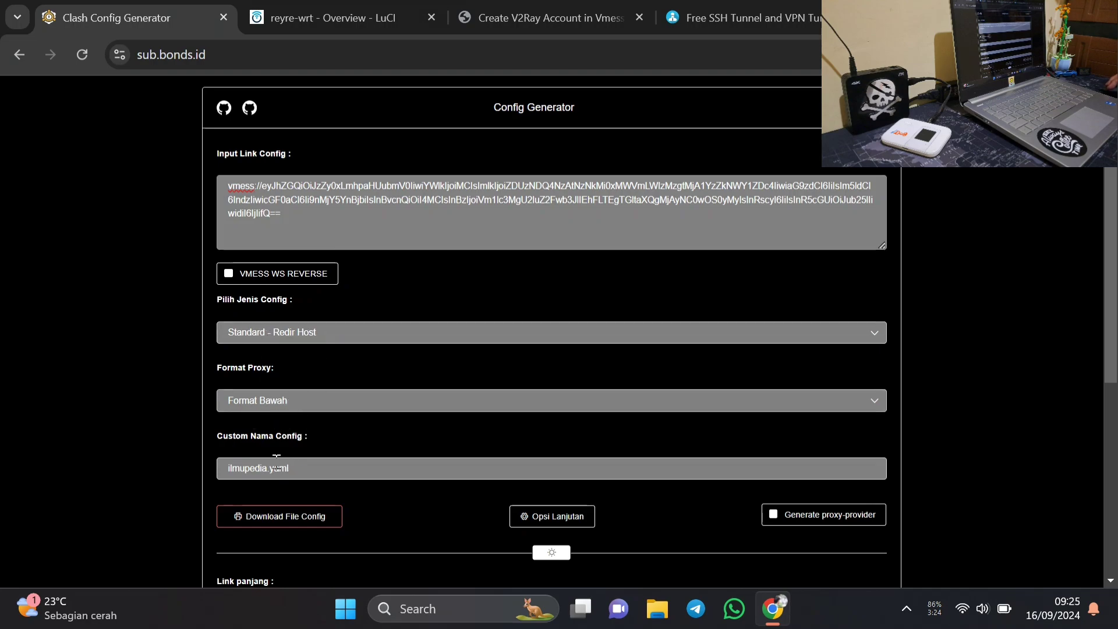
- Download the generated config as ilmupedia.yaml, then minimize Chrome to the desktop
left_click(299, 466)
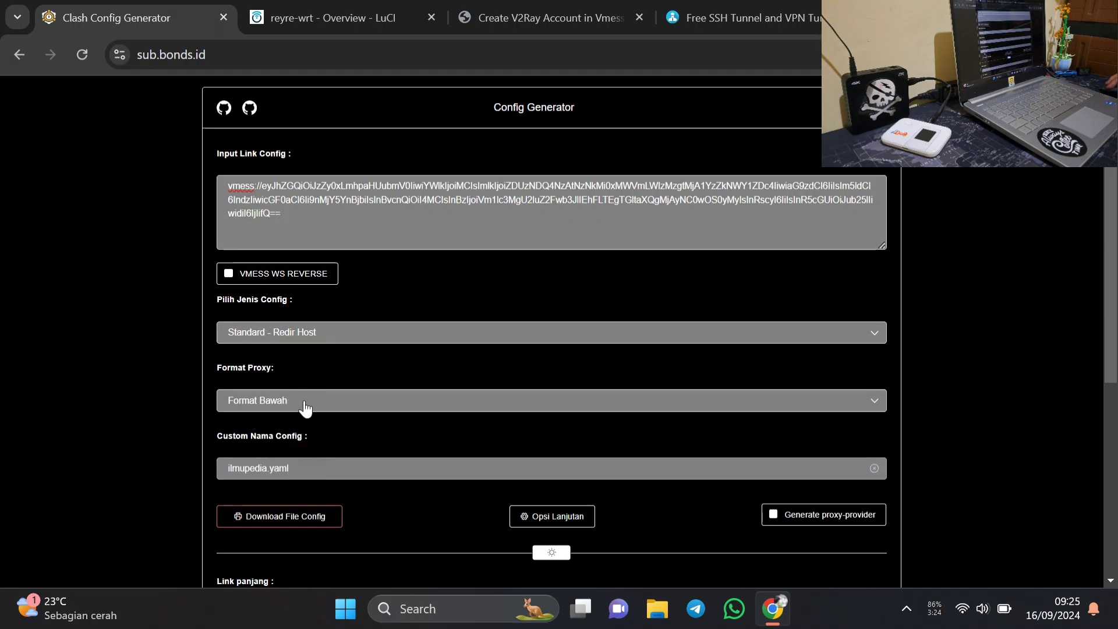
scroll(303, 407, "down", 2)
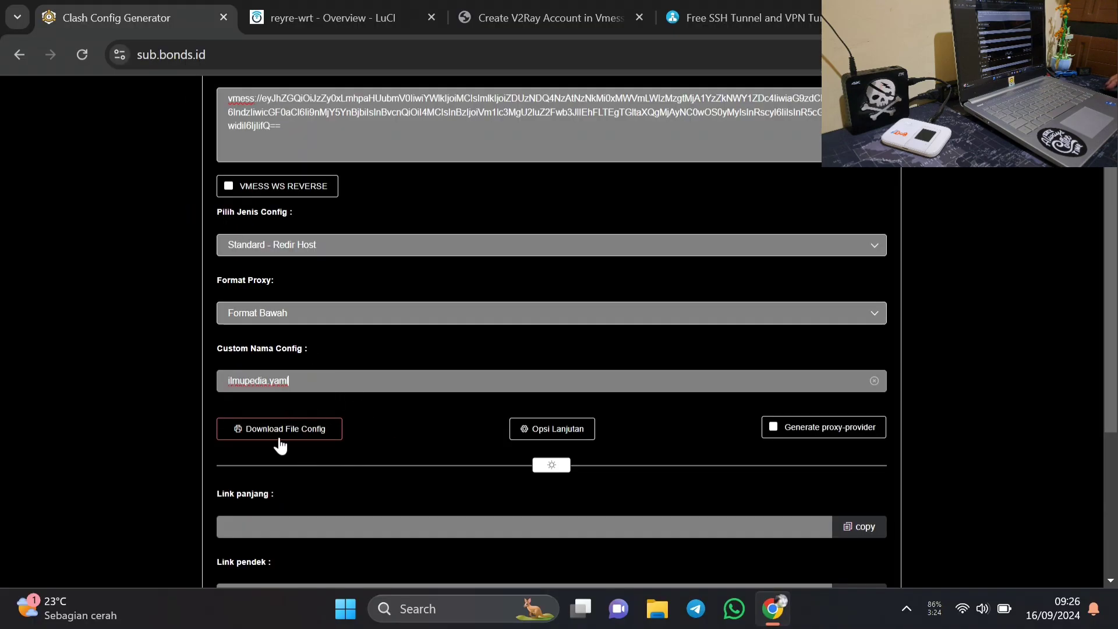
left_click(287, 431)
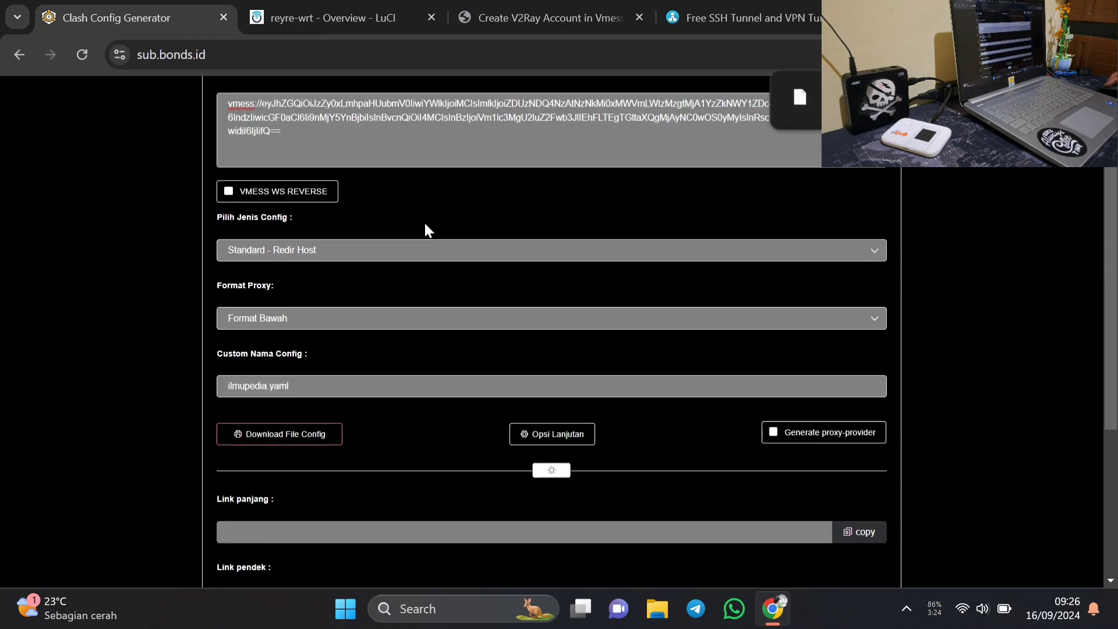
scroll(424, 221, "up", 1)
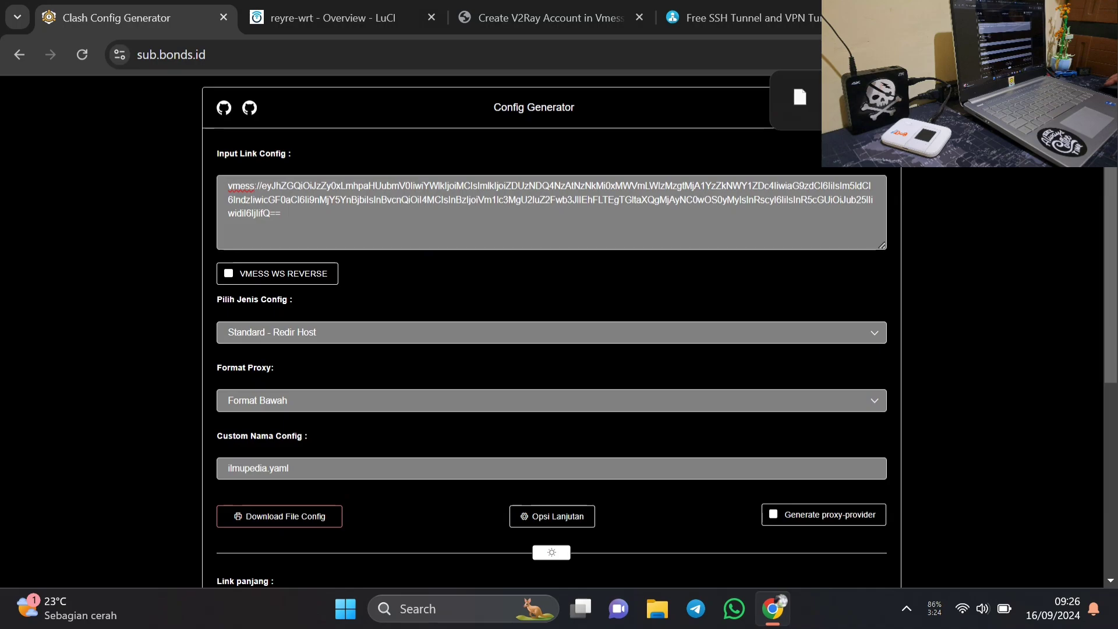
key("super+d")
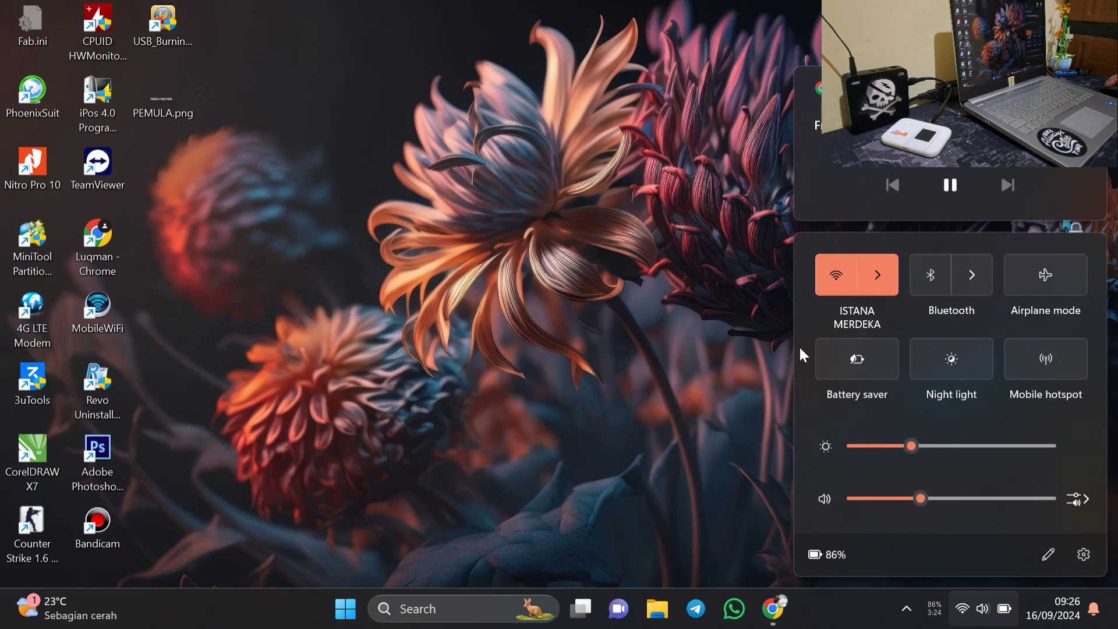
- Reconnect Wi-Fi to OpenWrt ReLoFa, confirm it is connected, and restore Chrome
left_click(875, 294)
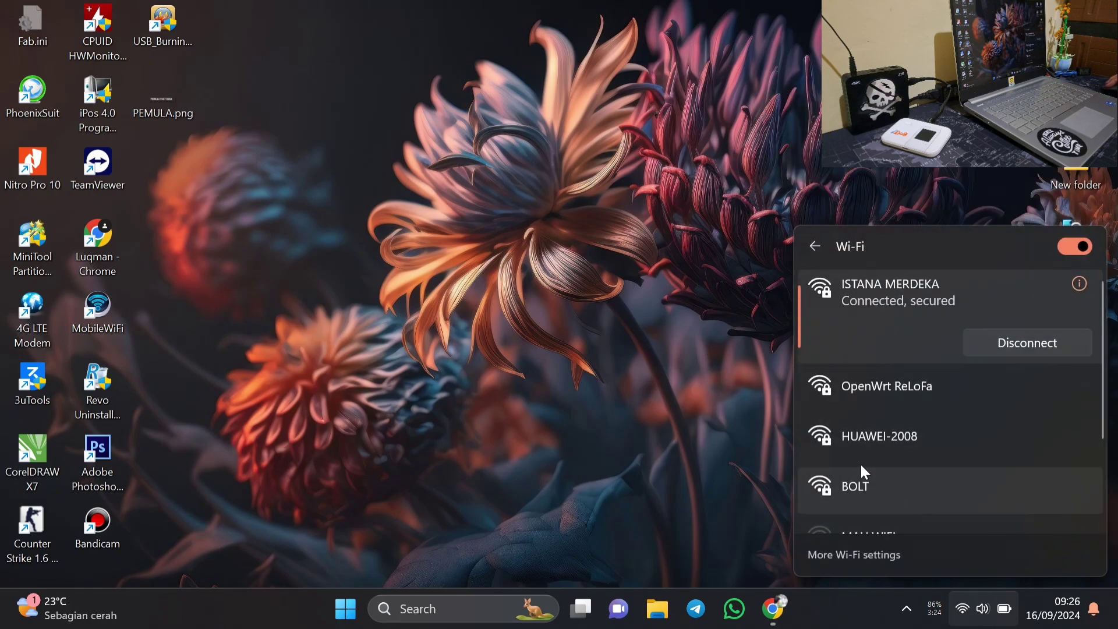
left_click(875, 386)
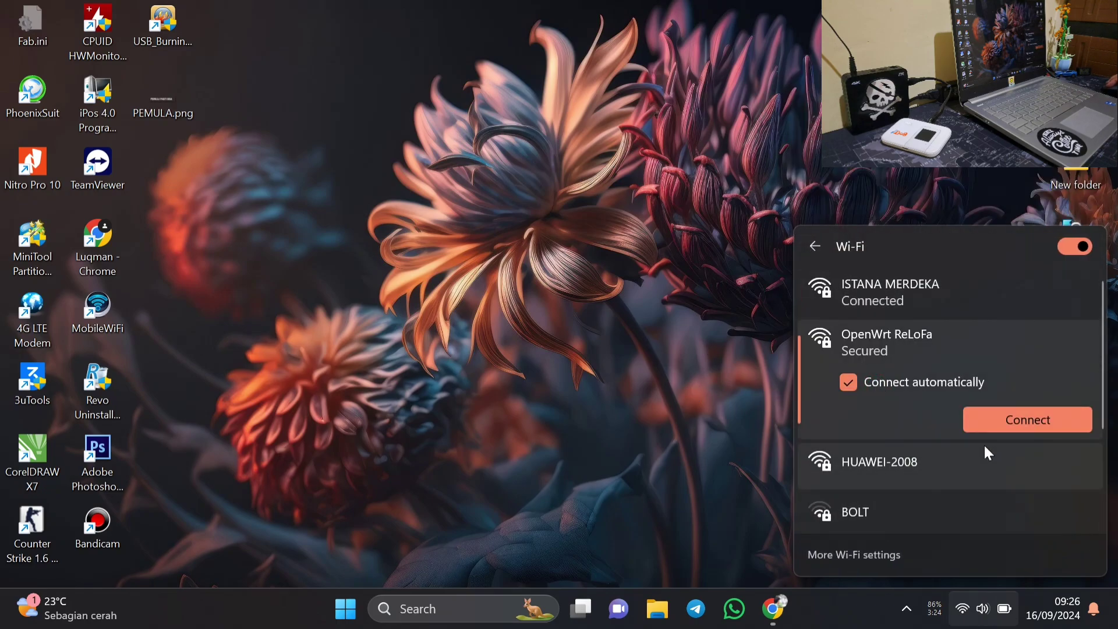
left_click(1008, 420)
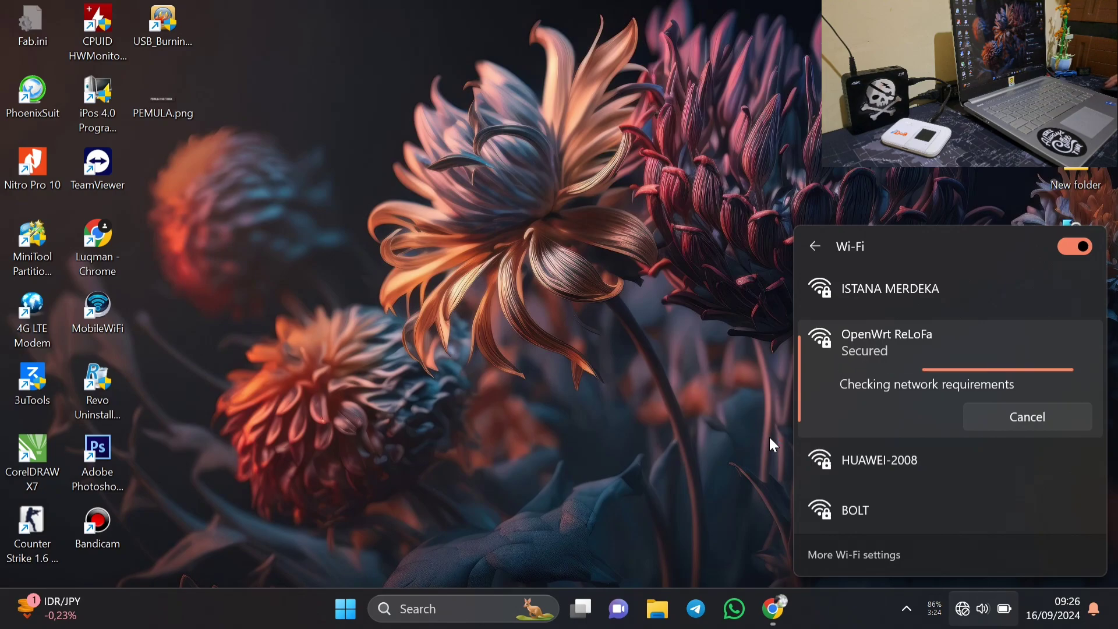
left_click(781, 408)
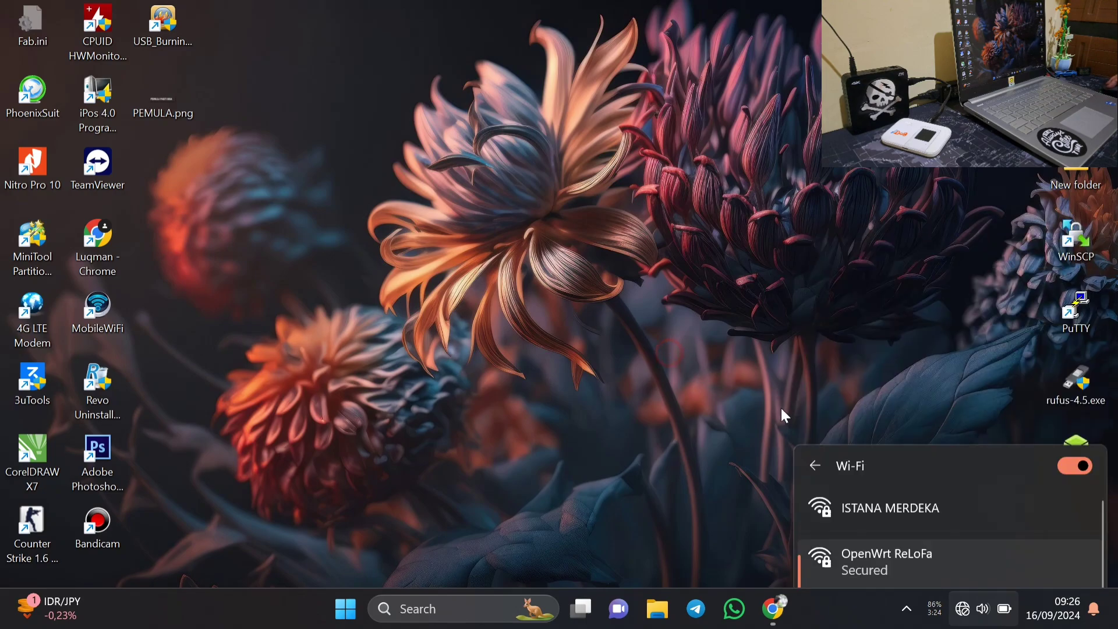
left_click(967, 617)
left_click(890, 271)
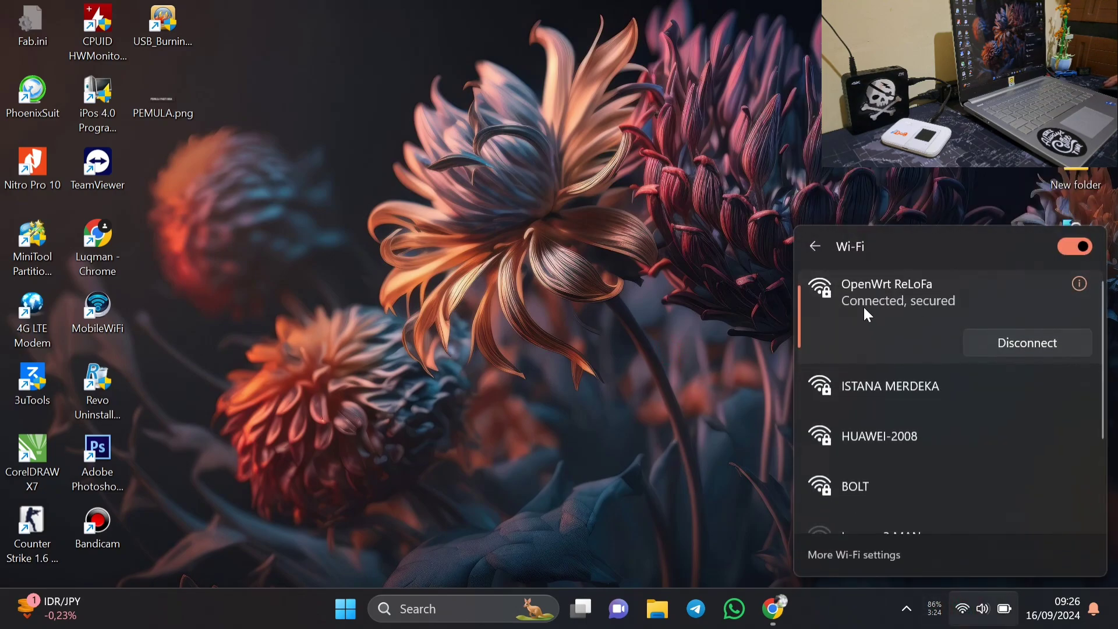
left_click(604, 301)
left_click(774, 608)
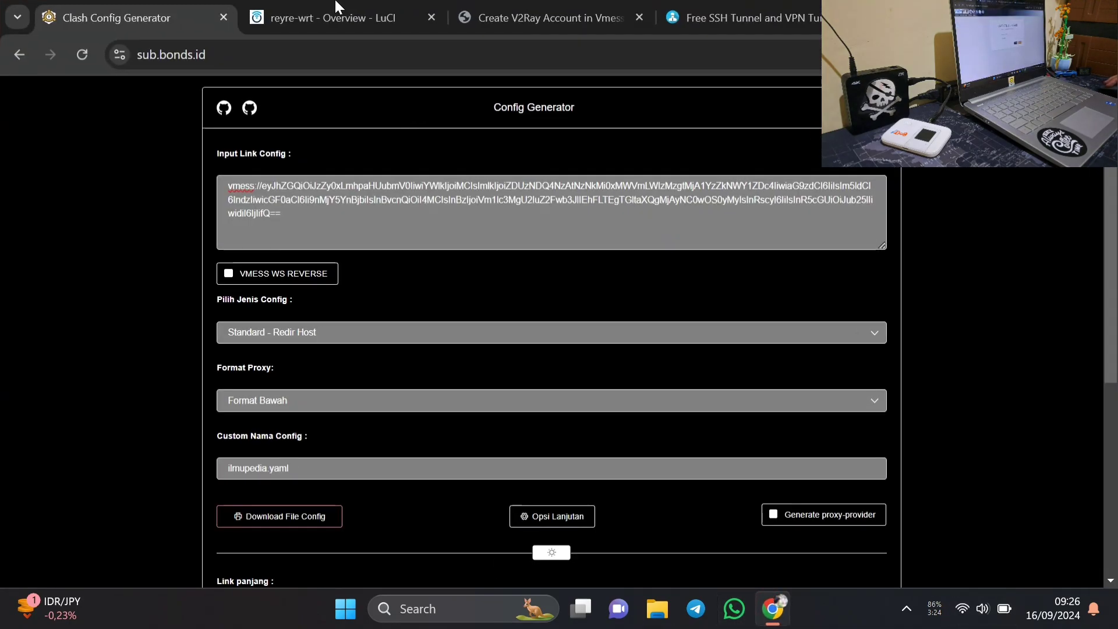
- Log in to the reyre-wrt router's LuCI page as root with the router password, dismissing Chrome's password prompt
left_click(332, 18)
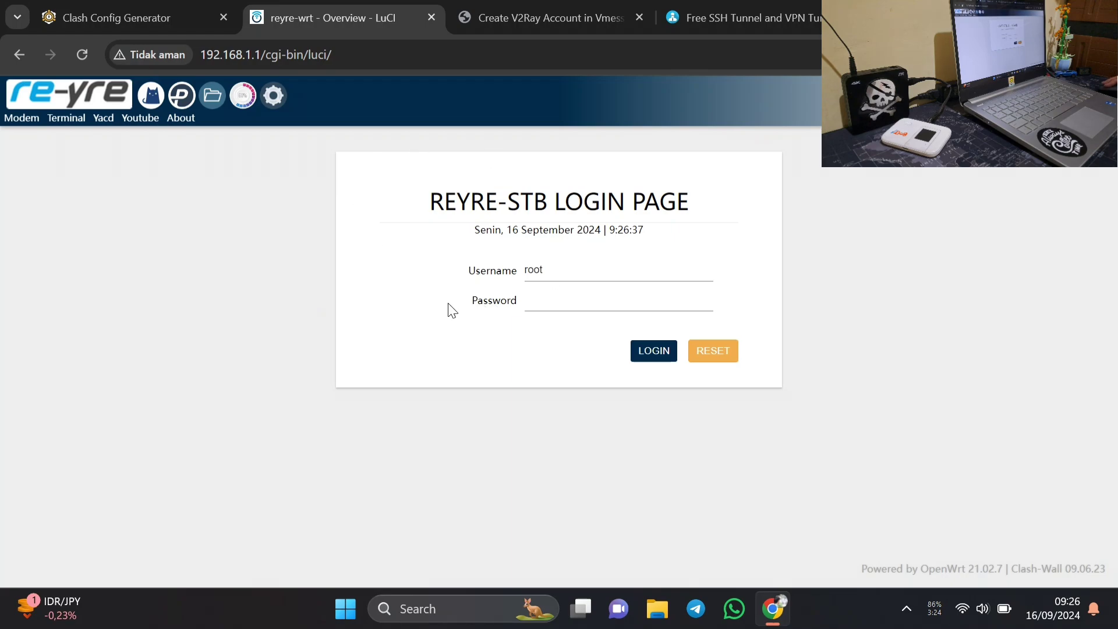
left_click(78, 51)
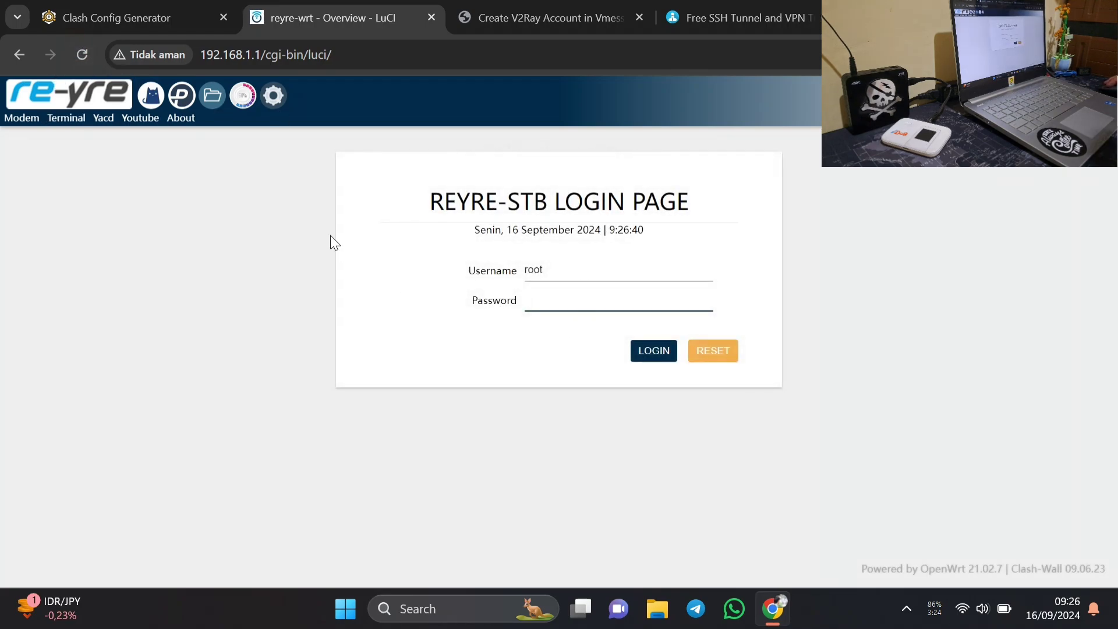
left_click(560, 299)
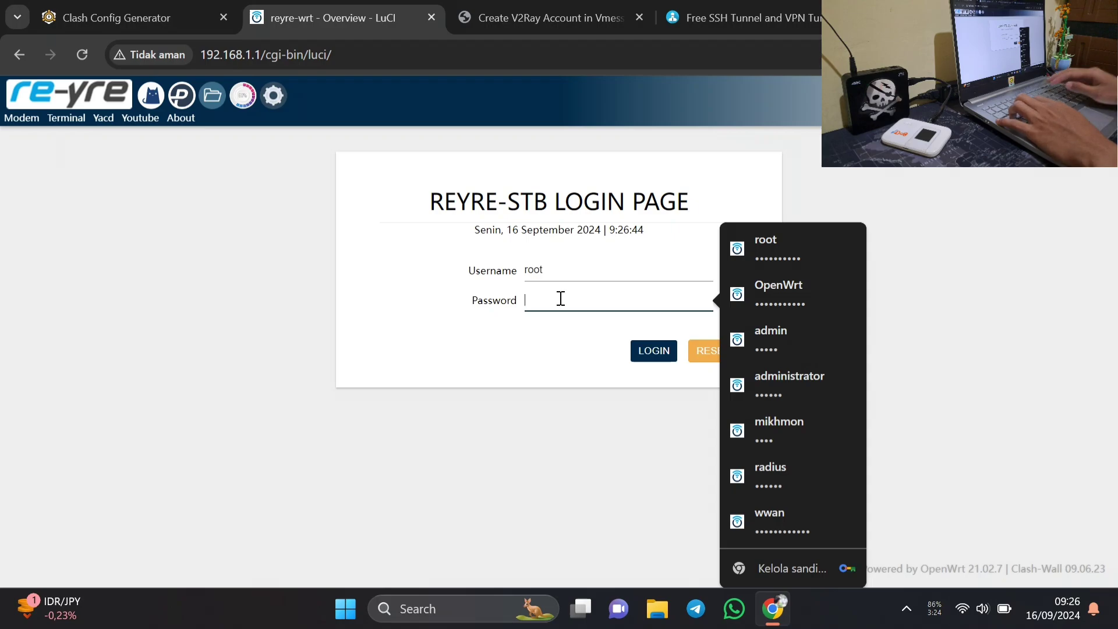
type("123456789")
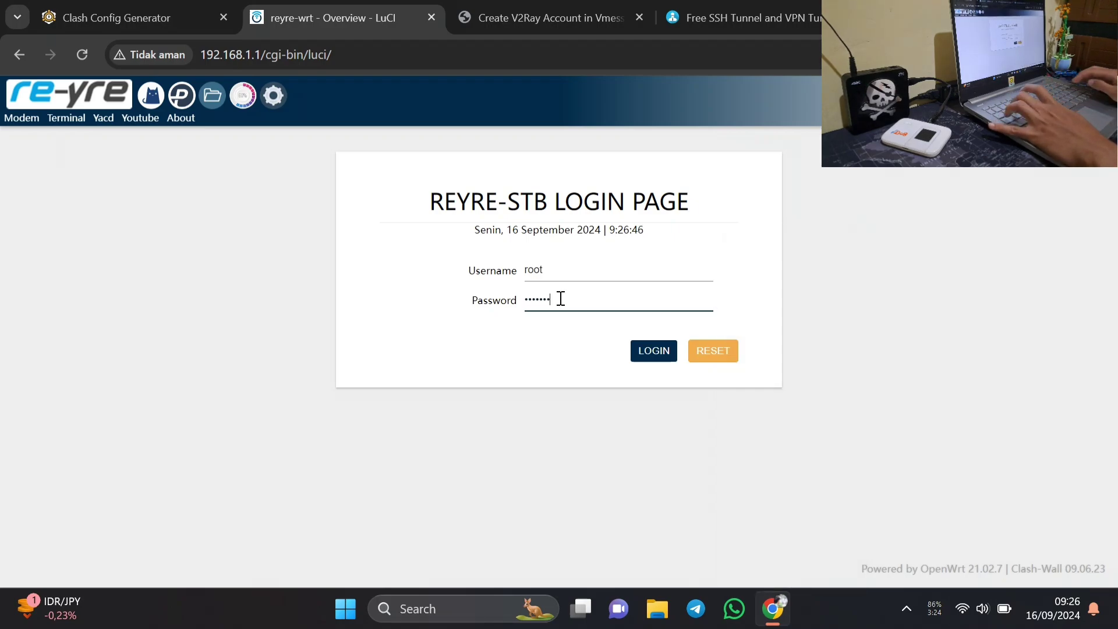
key("Return")
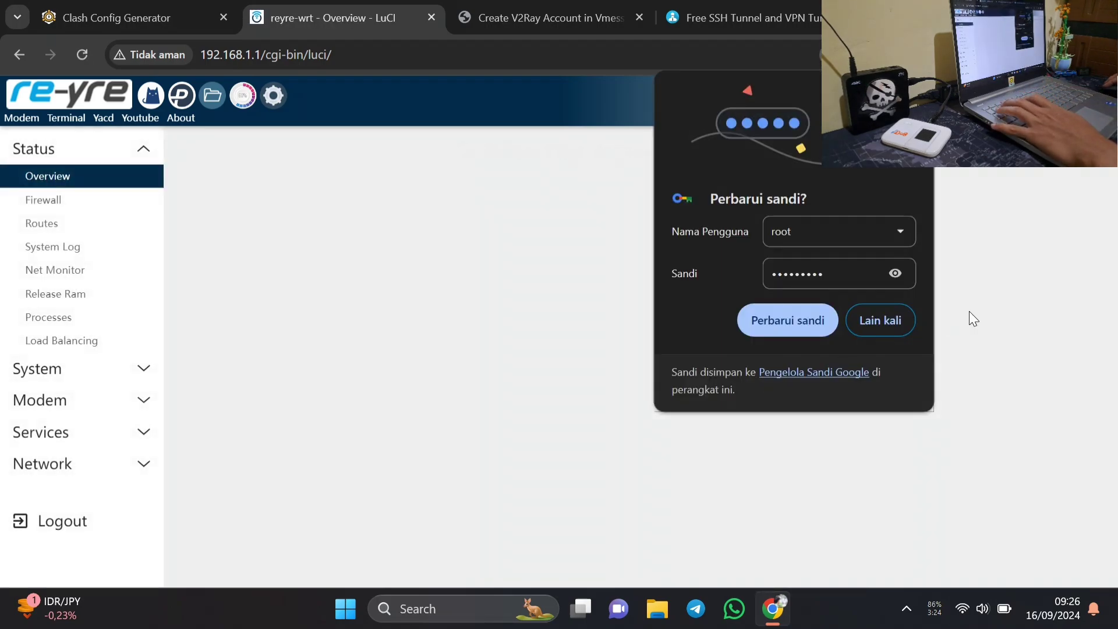
left_click(897, 319)
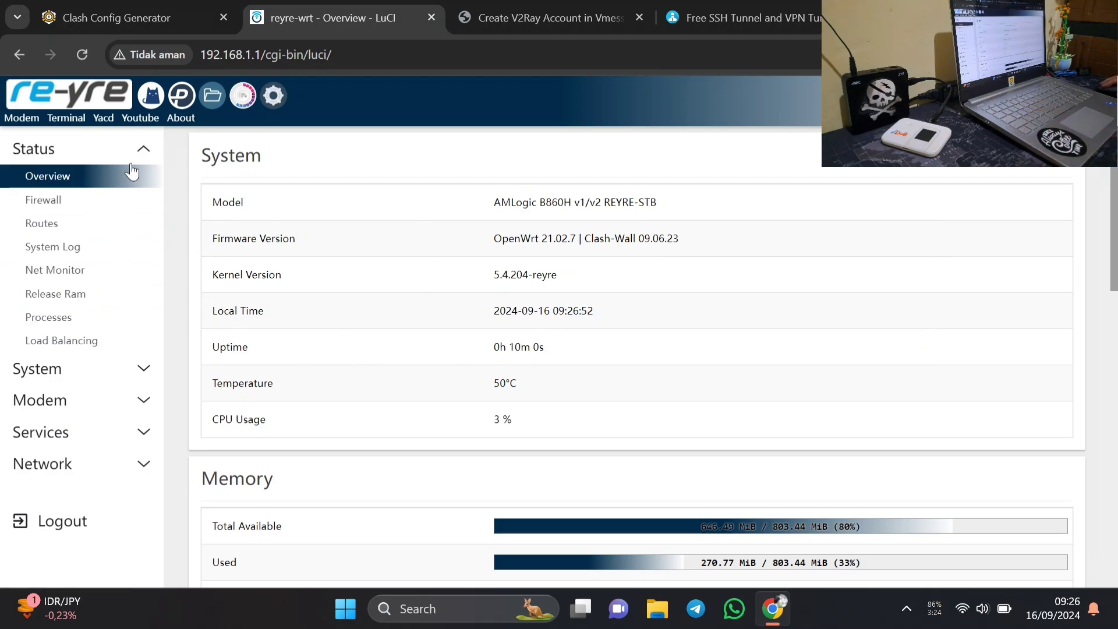
- Go to Services > OpenClash and switch to its Config Manage tab
left_click(152, 99)
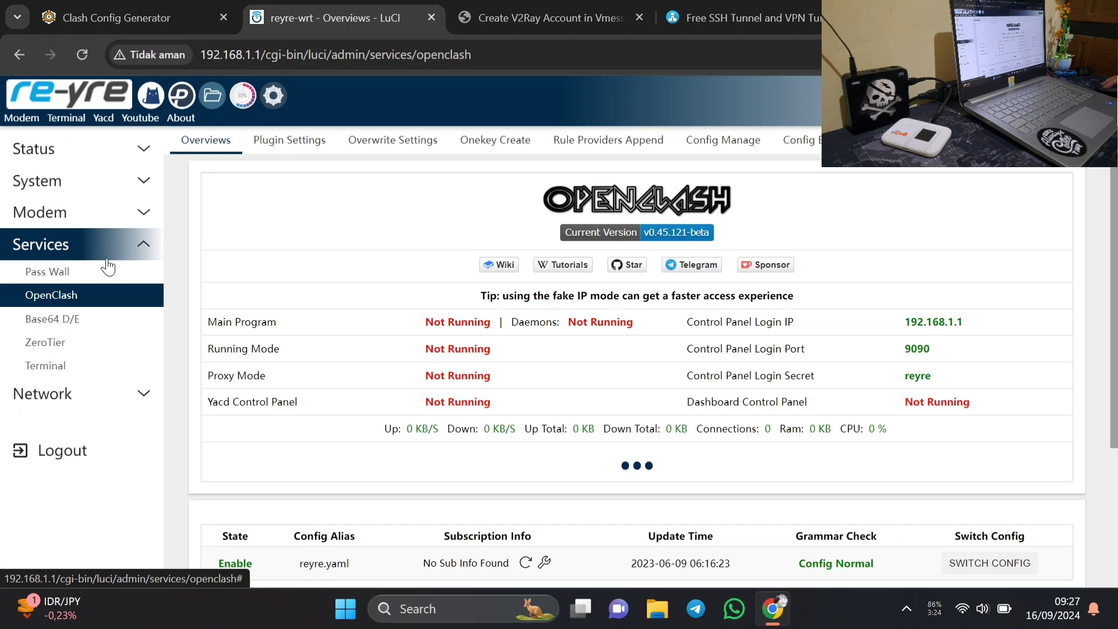
left_click(51, 300)
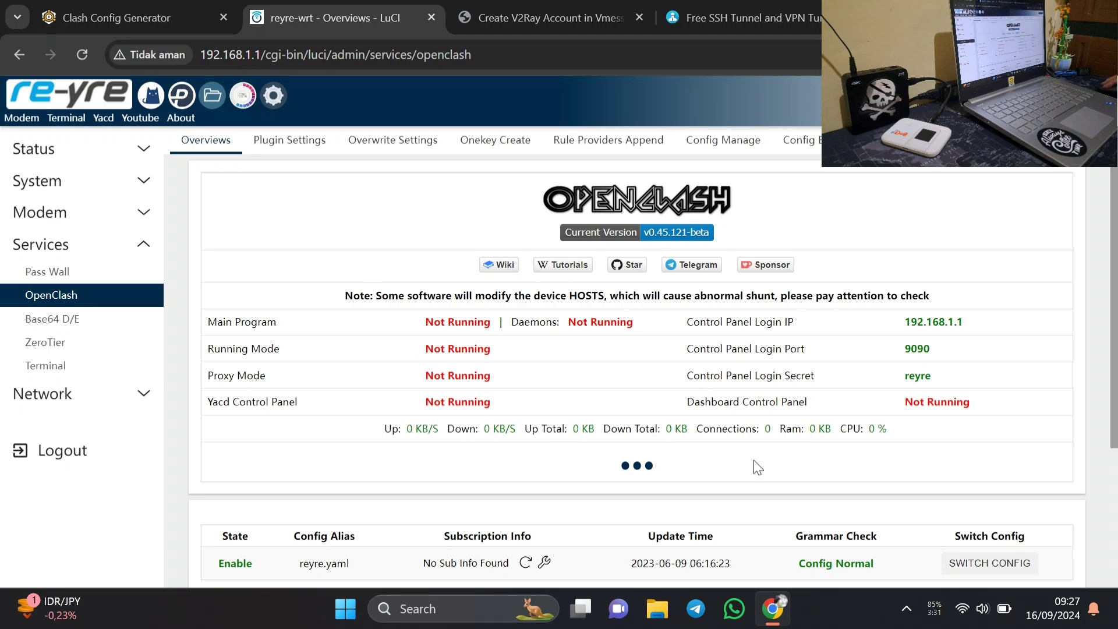
left_click(714, 140)
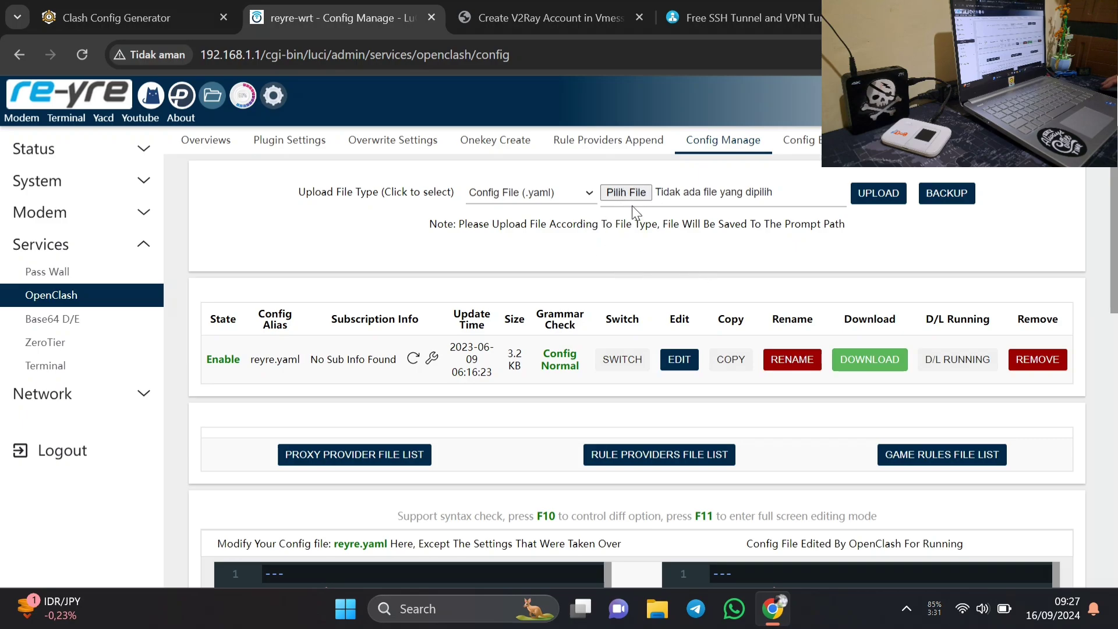
- Pick ilmupedia.yaml from the Downloads folder as the config file to upload
left_click(125, 11)
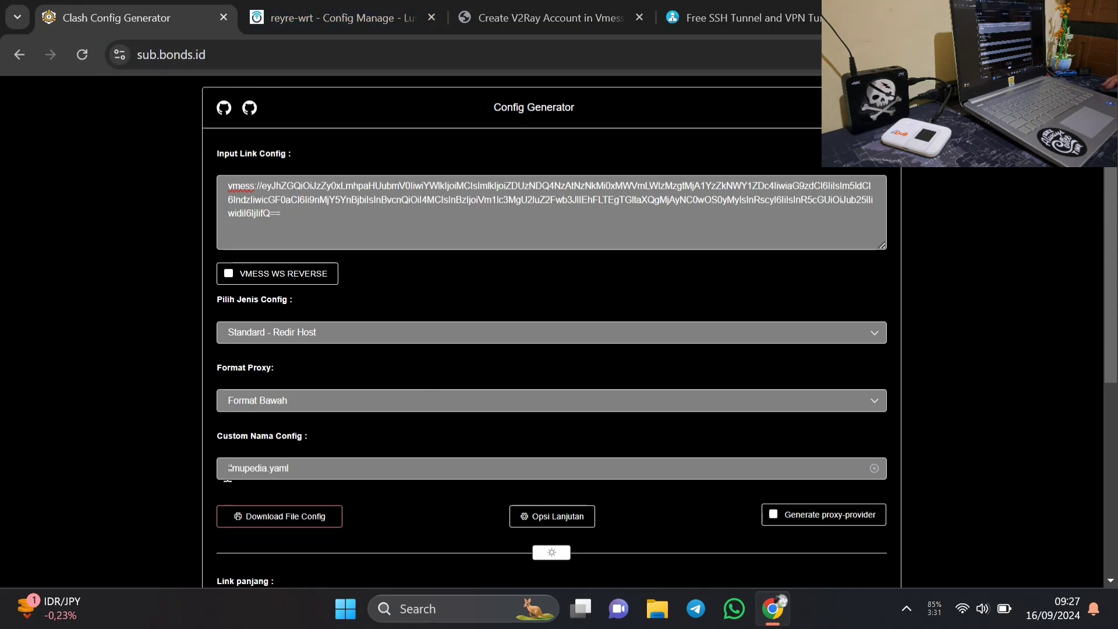
left_click(327, 13)
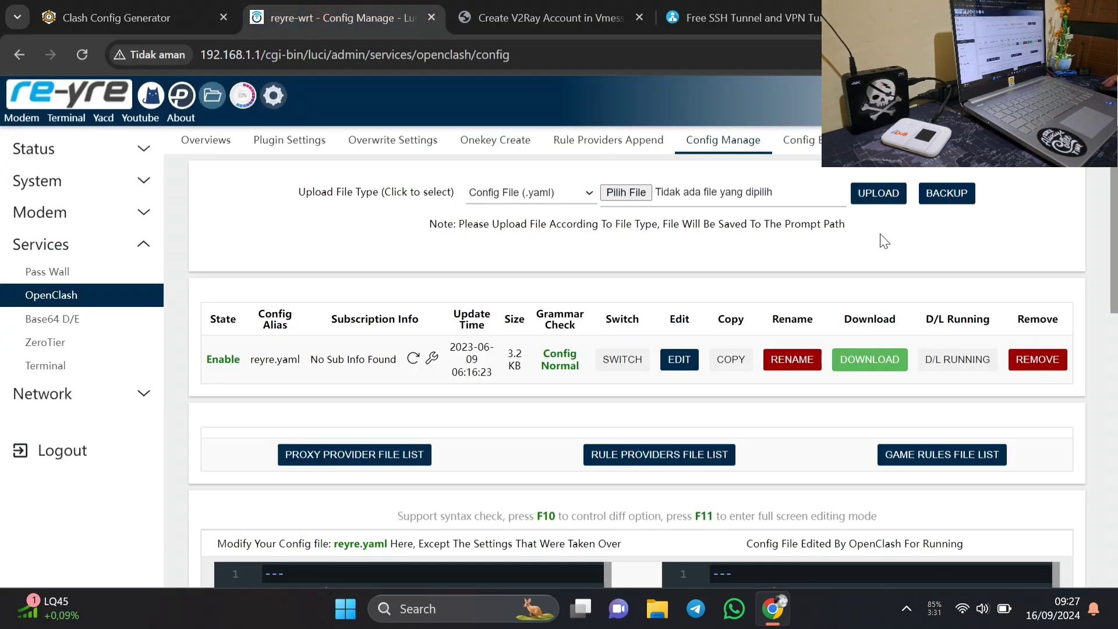
left_click(626, 192)
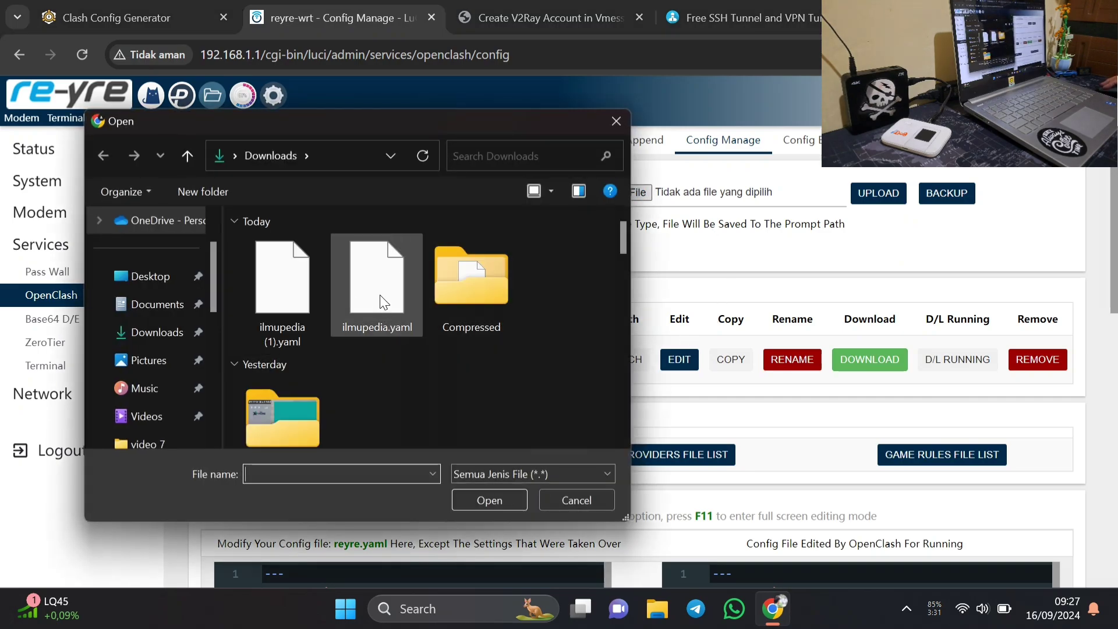
left_click(379, 291)
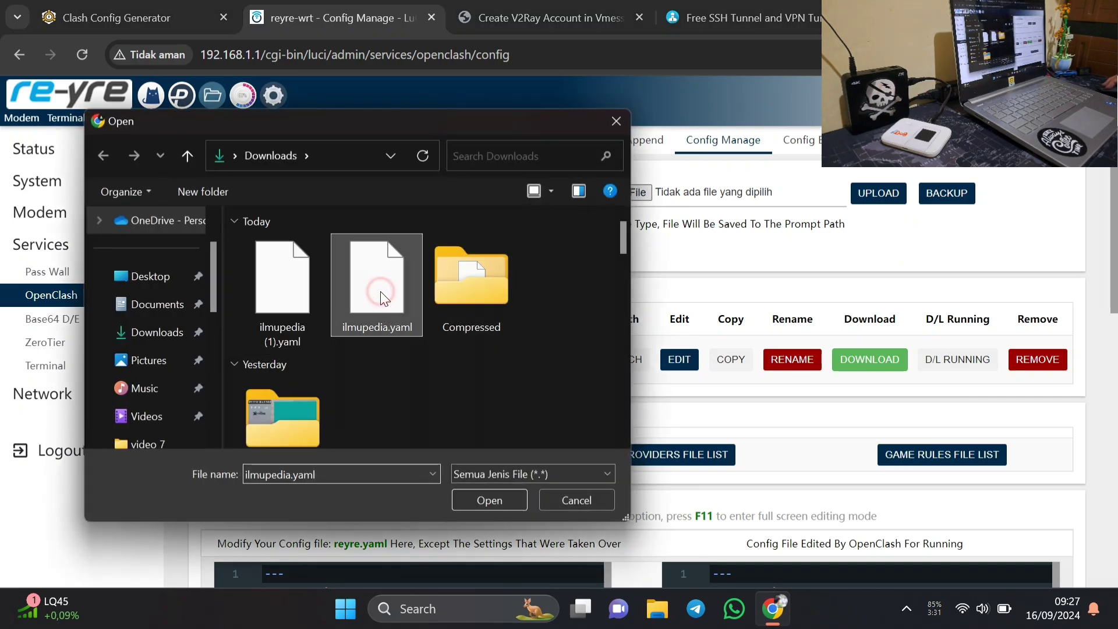
left_click(492, 500)
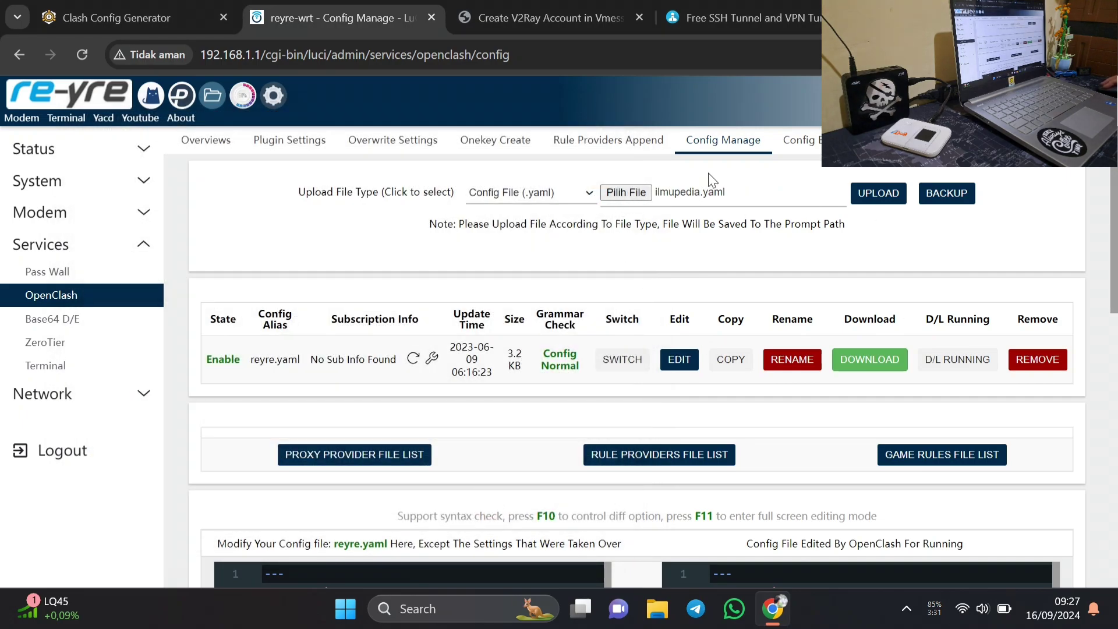
- Upload ilmupedia.yaml and make it the enabled config in place of reyre.yaml
left_click(871, 200)
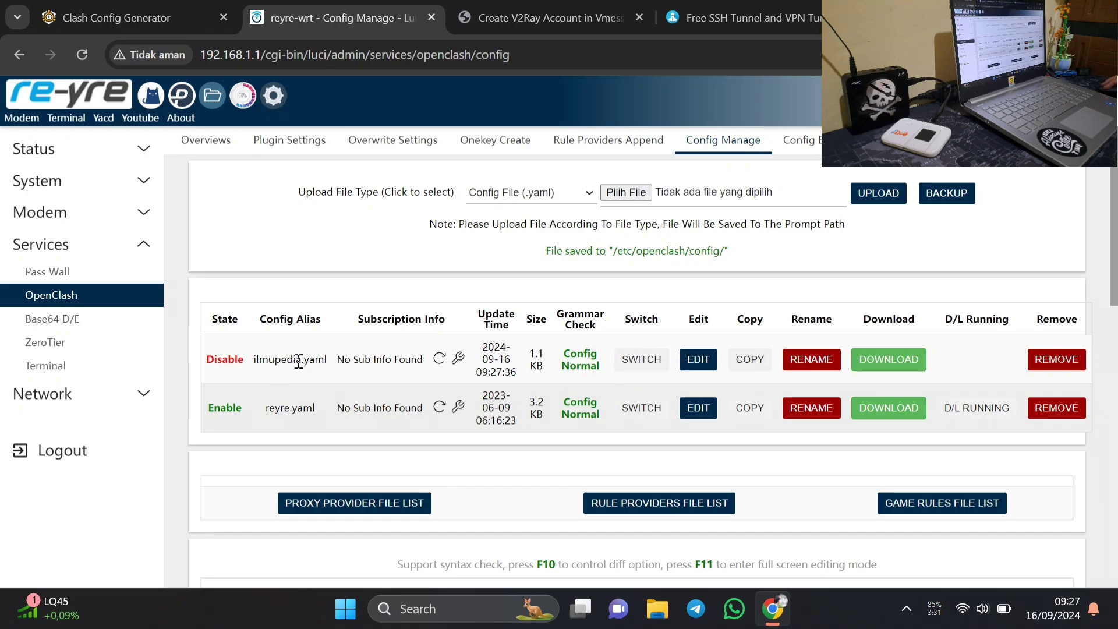
left_click(642, 360)
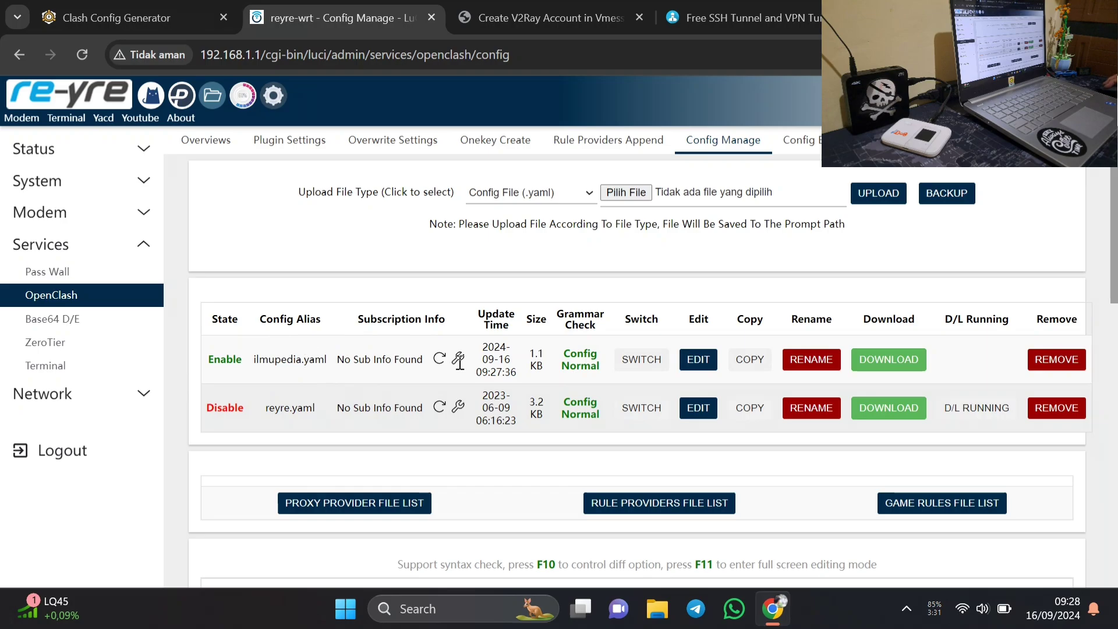
- Edit ilmupedia.yaml and select the Vmess proxy's server value sg-1.hihu.net
left_click(701, 361)
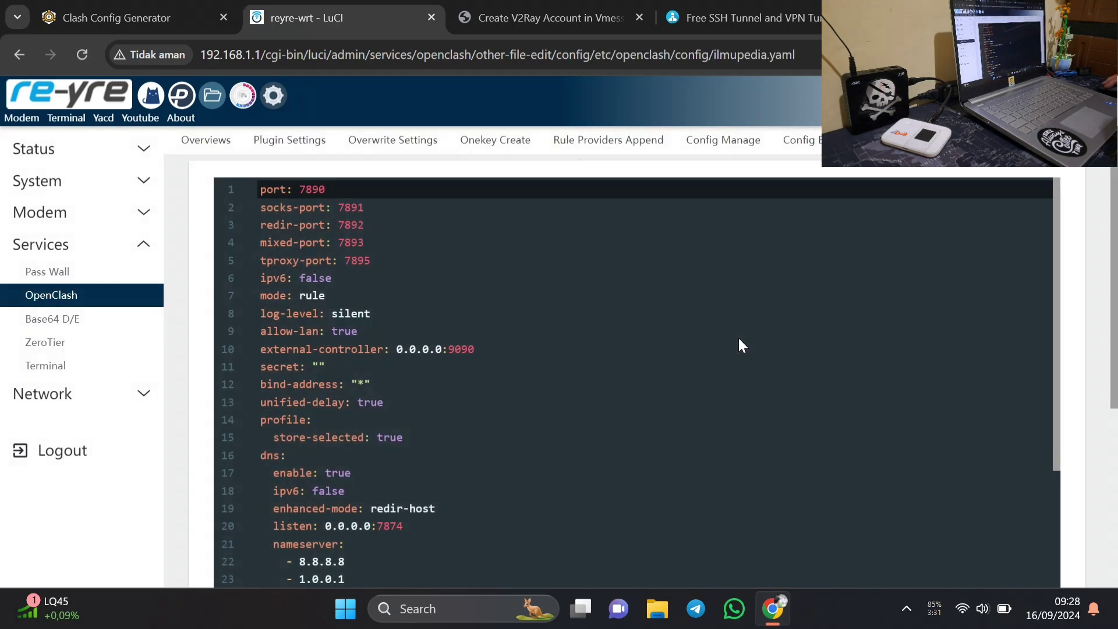
scroll(627, 257, "down", 8)
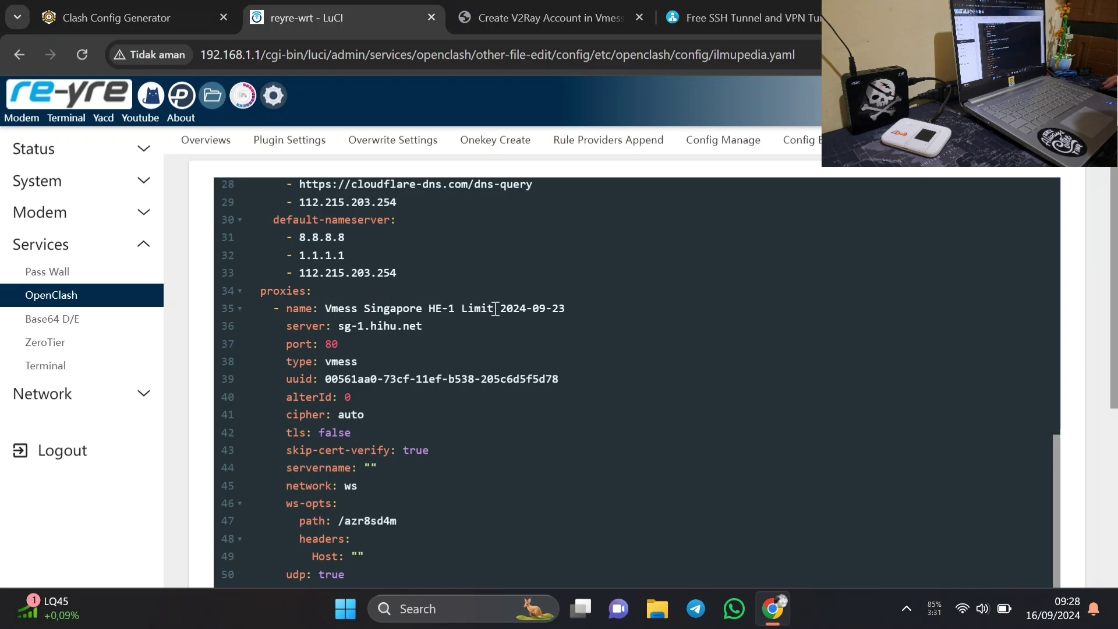
left_click(528, 316)
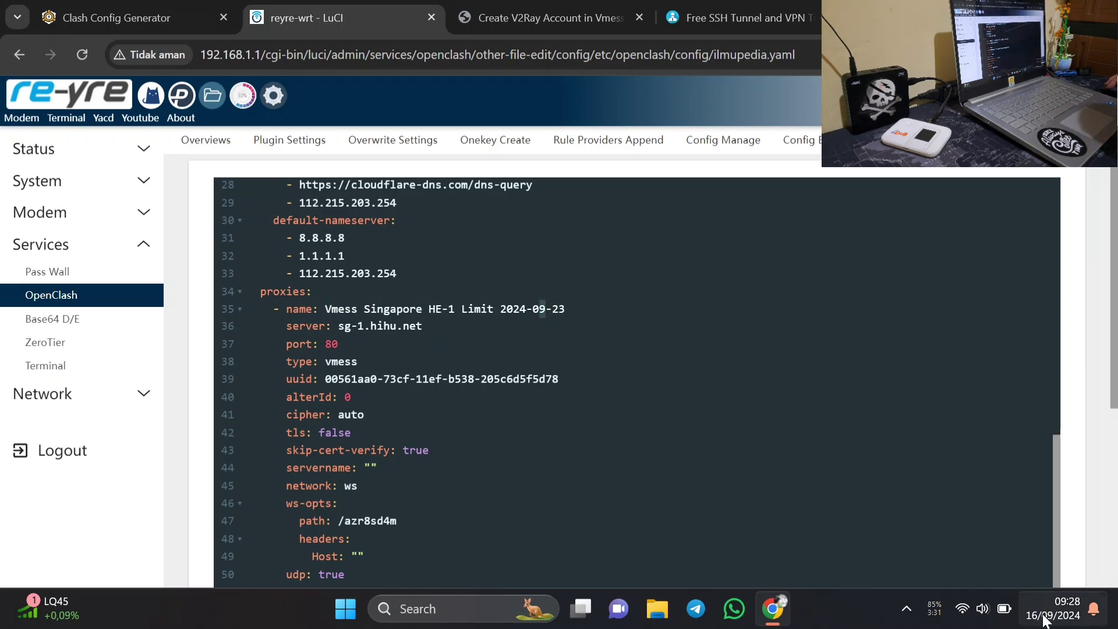
double_click(556, 309)
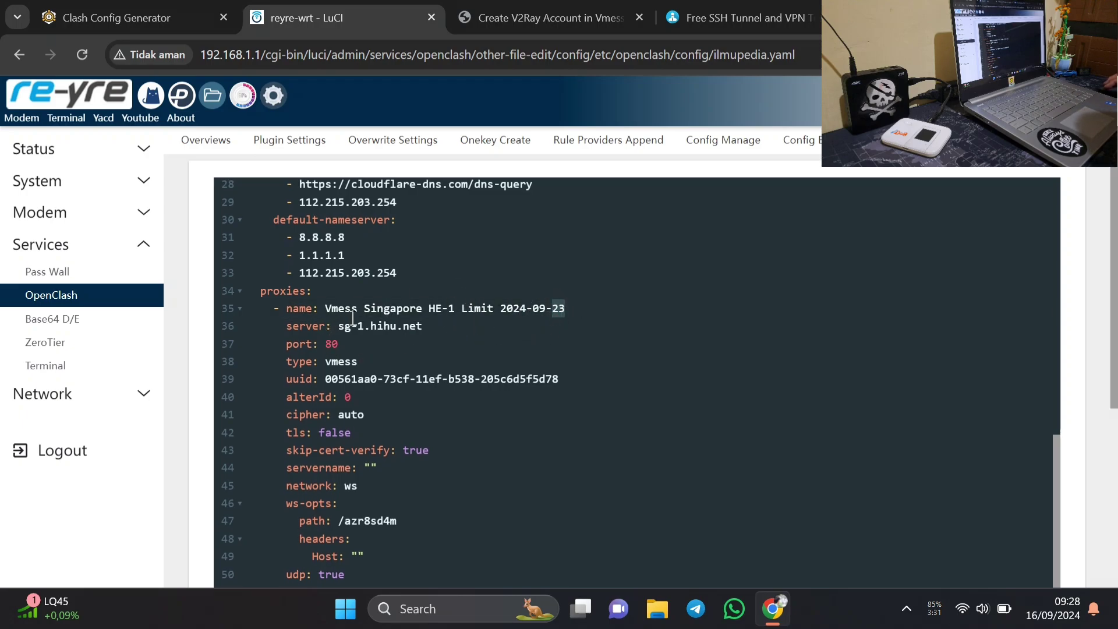
scroll(467, 303, "down", 2)
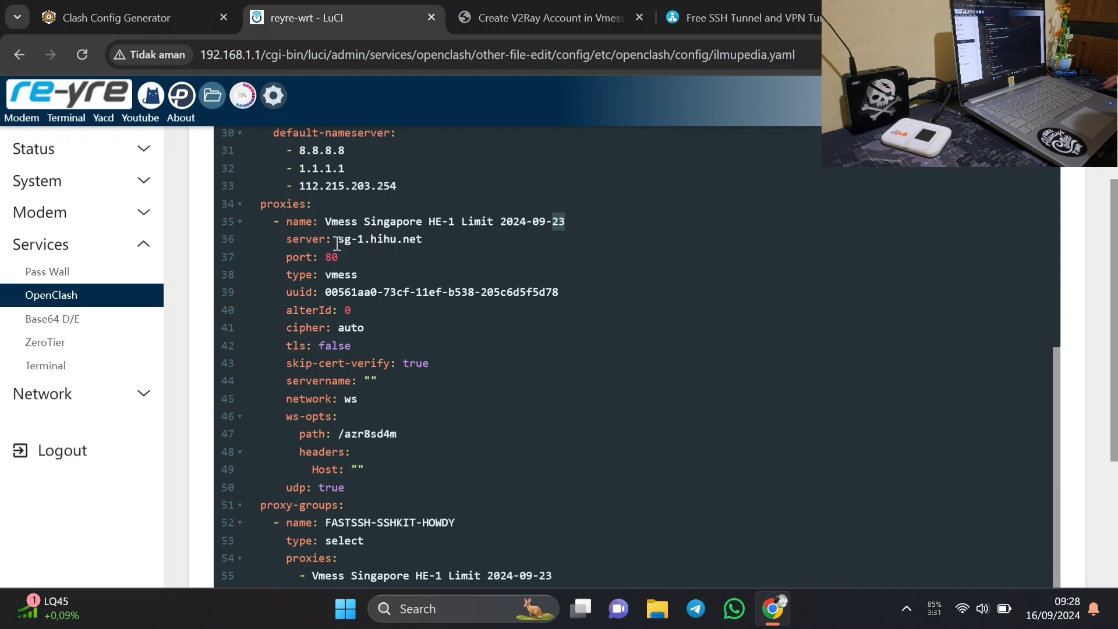
left_click_drag(341, 240, 442, 238)
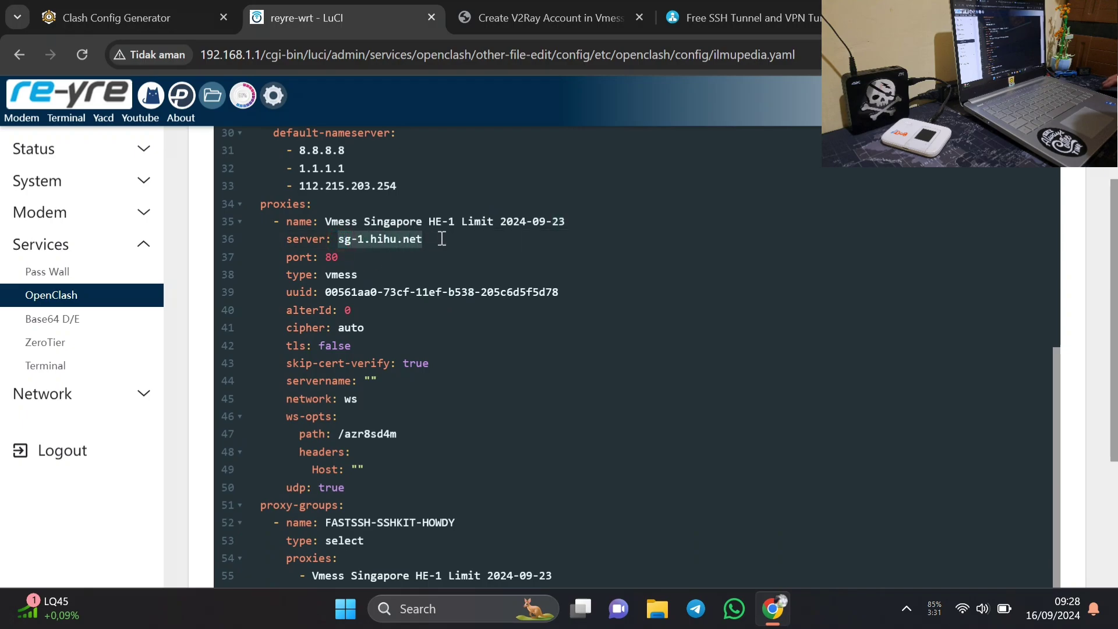
- Copy sg-1.hihu.net into the proxy's empty servername and Host header values
right_click(397, 239)
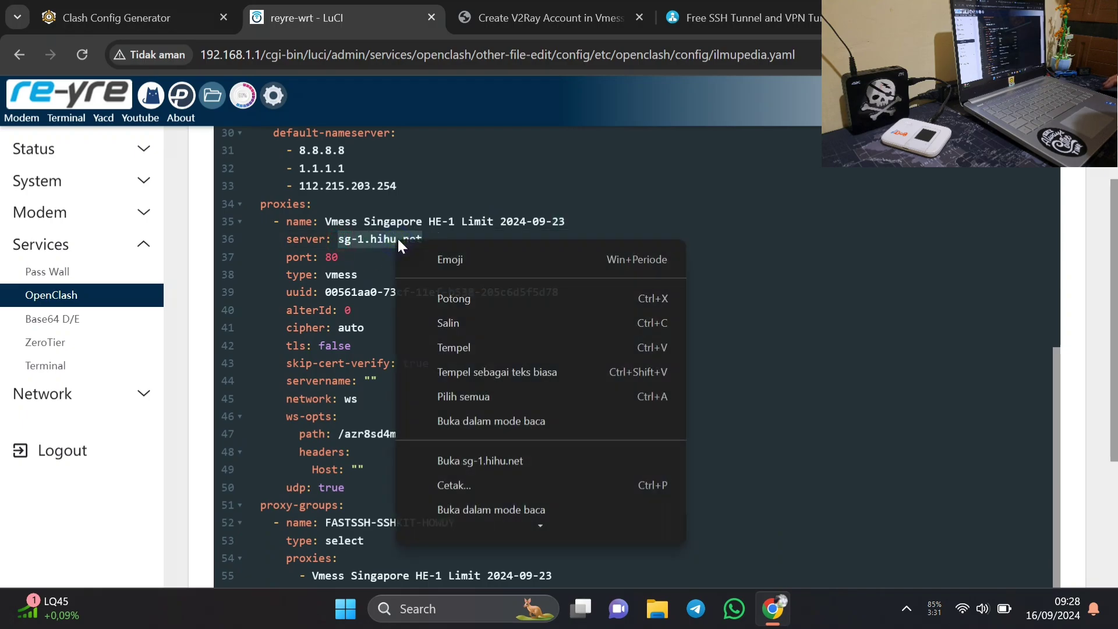
left_click(455, 324)
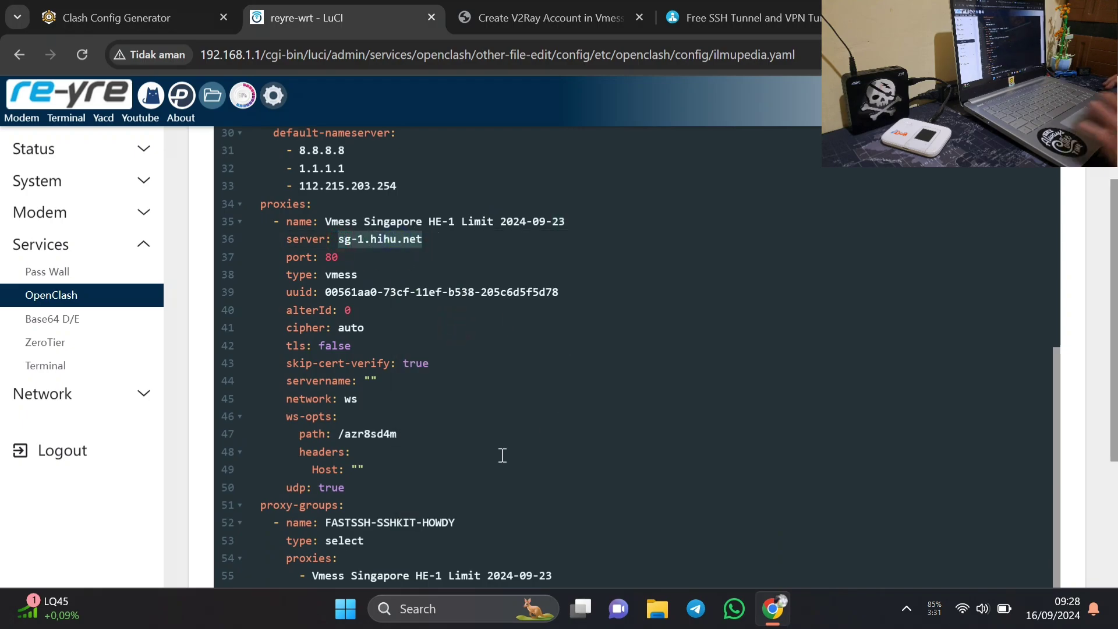
left_click(372, 383)
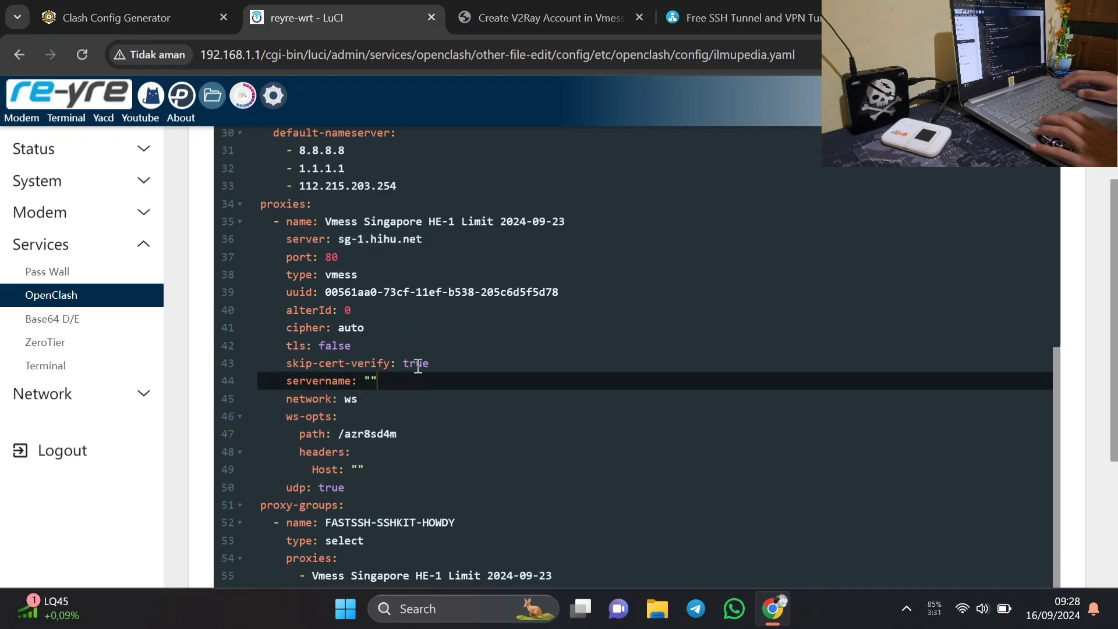
key("BackSpace")
key("BackSpace")
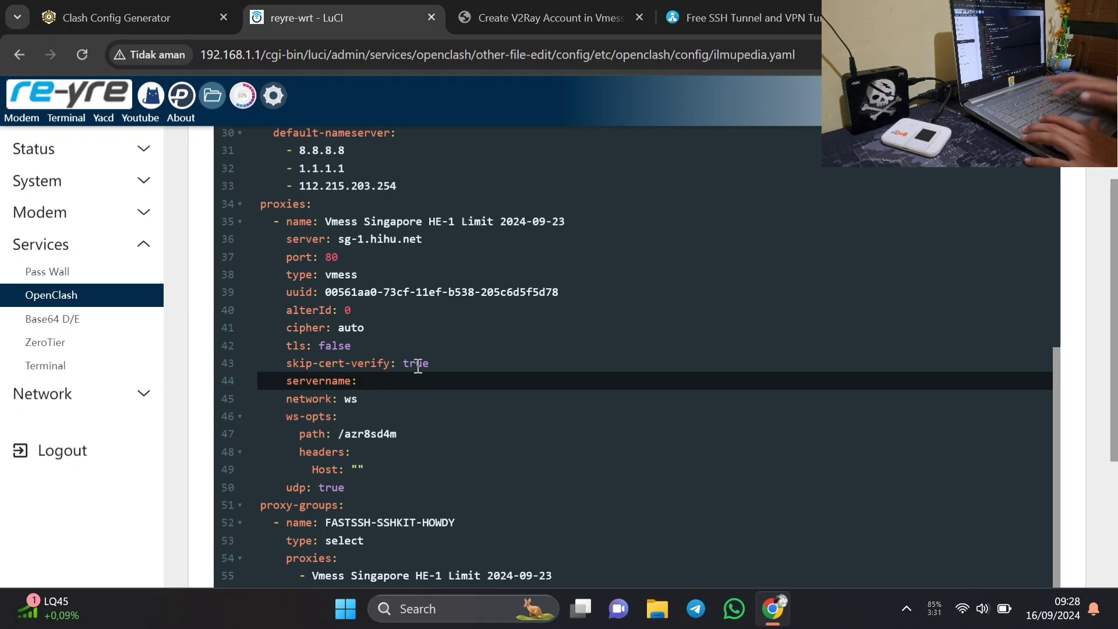
key("ctrl+v")
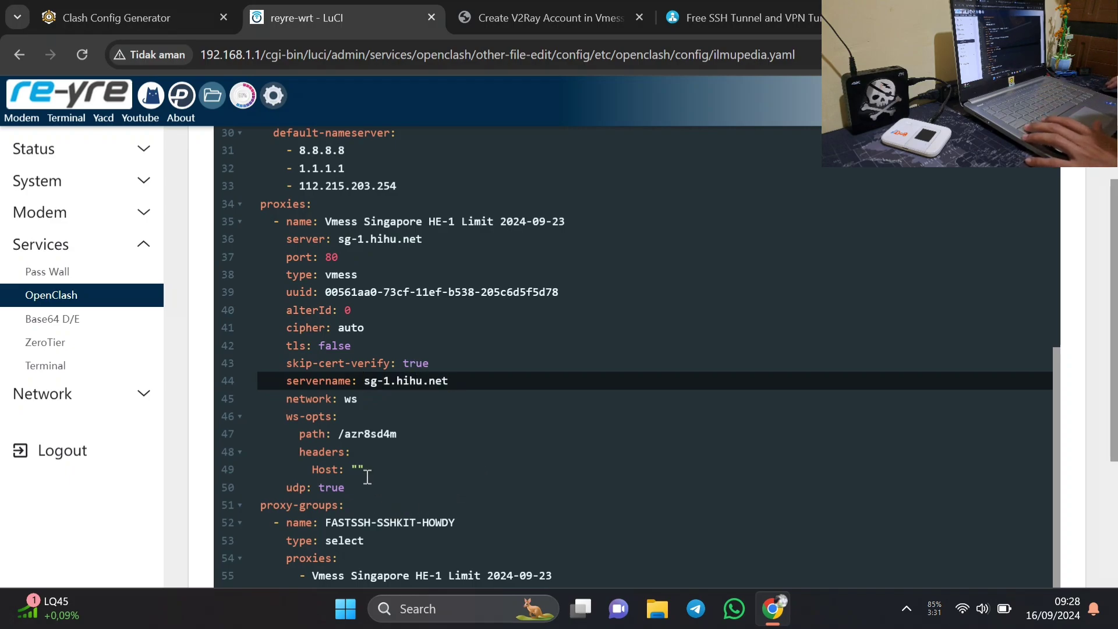
left_click(368, 469)
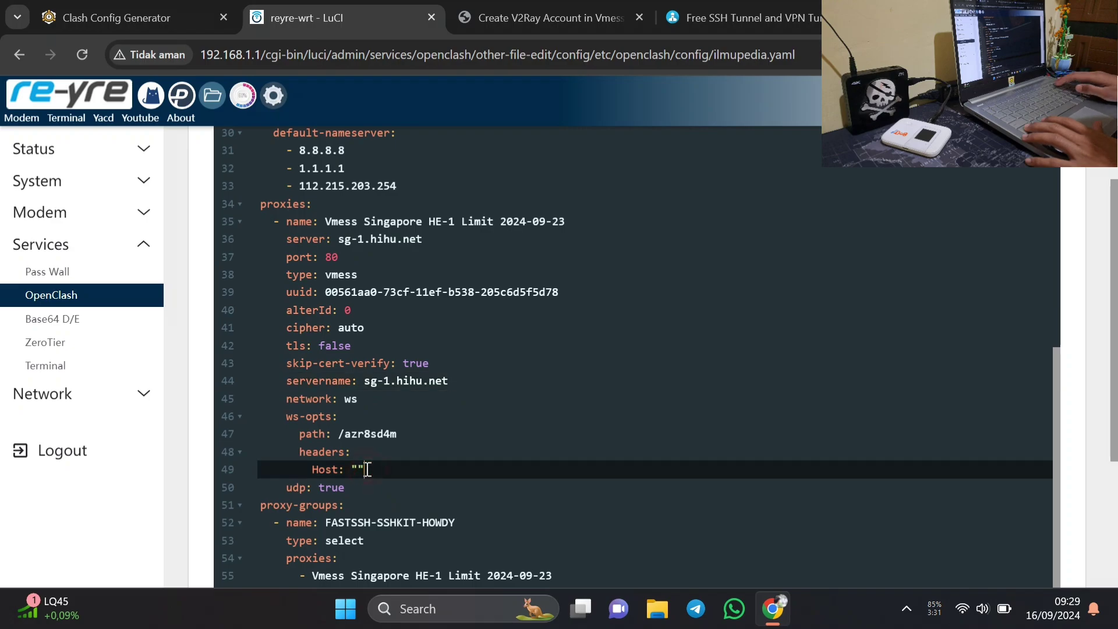
key("BackSpace")
key("BackSpace")
key("ctrl+v")
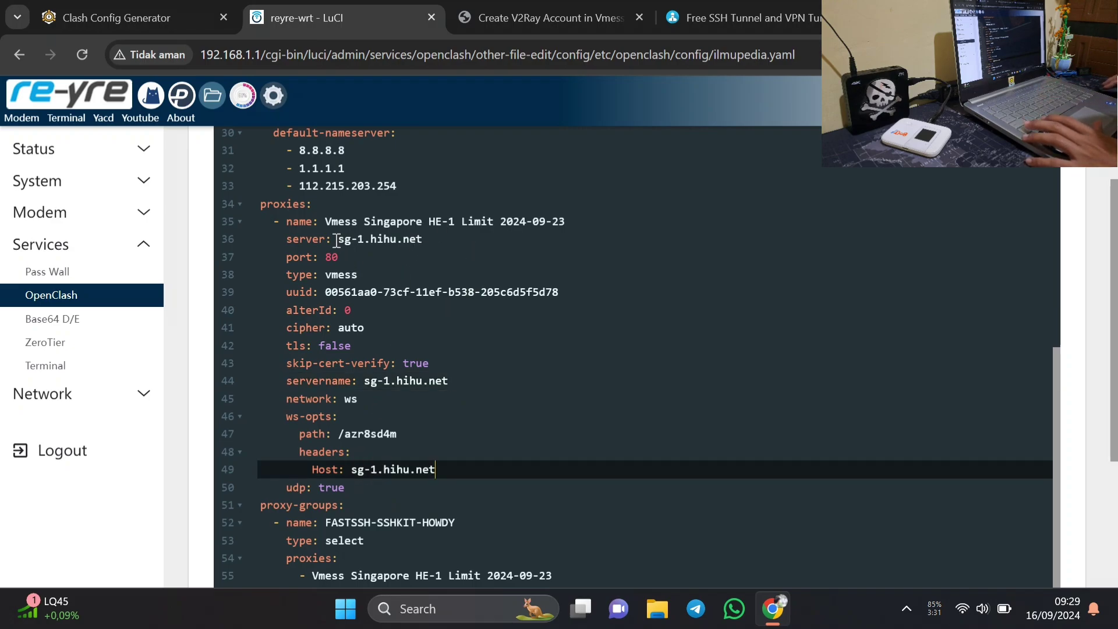
- Compare the server, servername and Host values, then delete the old server address
left_click_drag(340, 240, 422, 239)
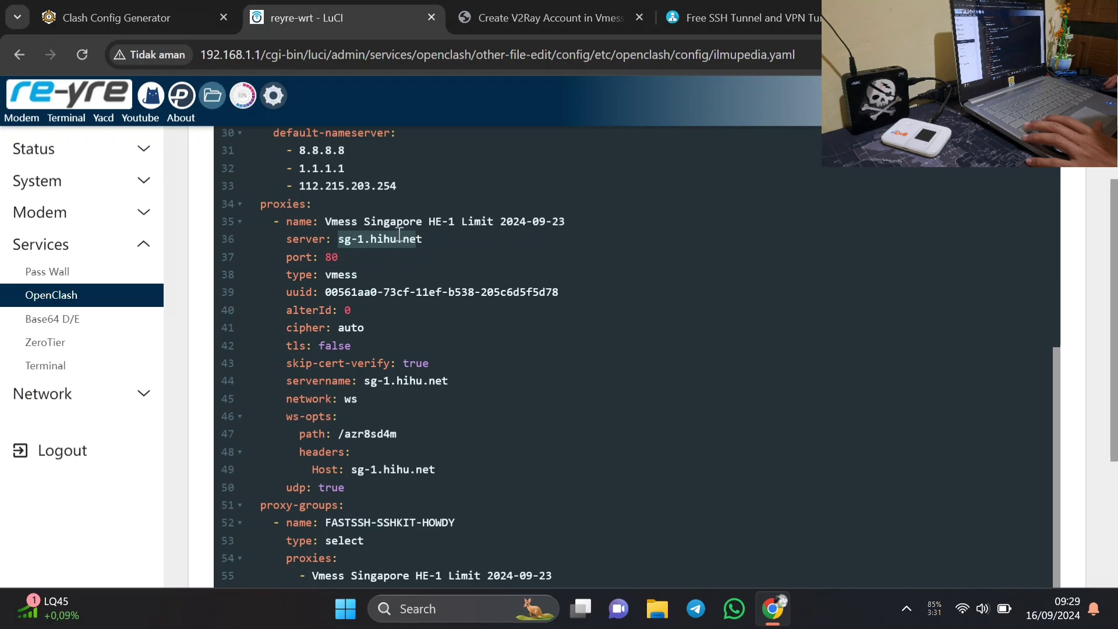
left_click_drag(362, 383, 445, 382)
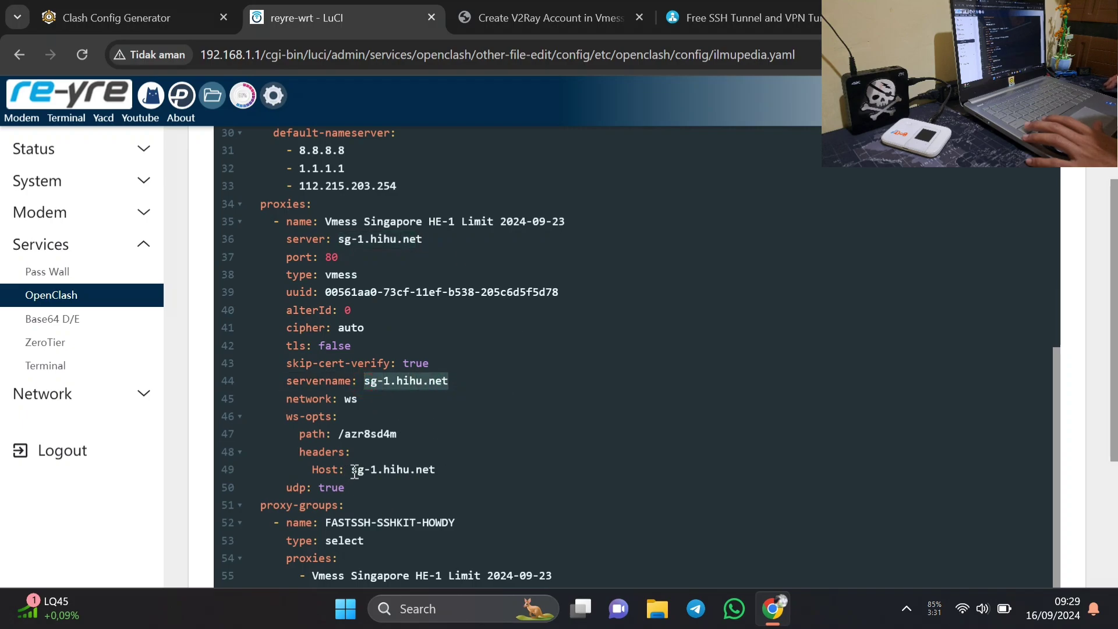
left_click_drag(353, 471, 437, 470)
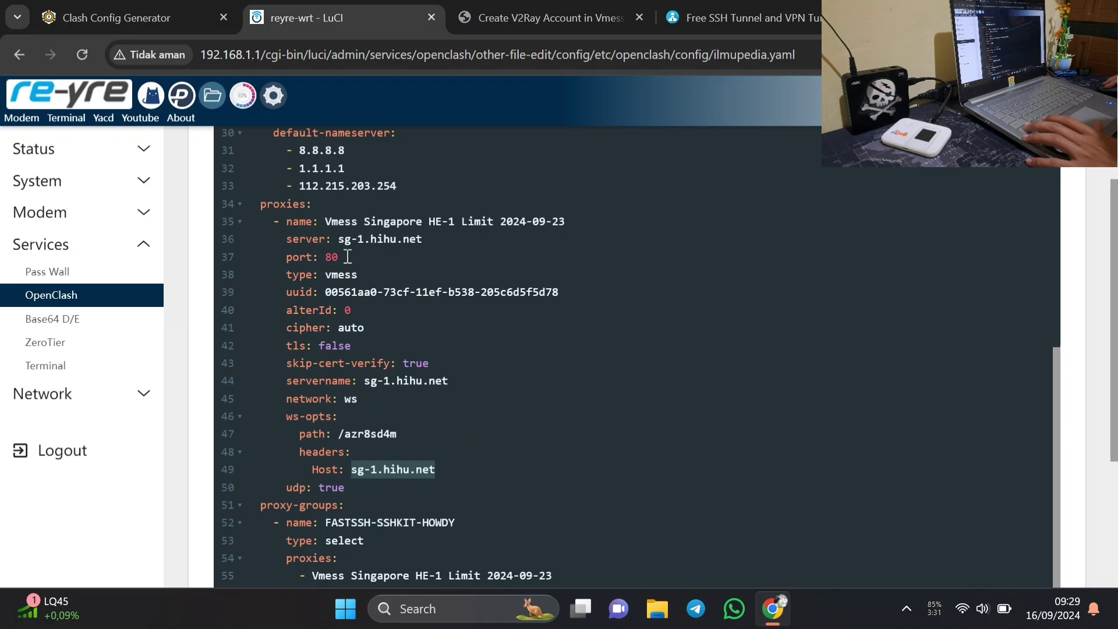
left_click_drag(338, 239, 428, 240)
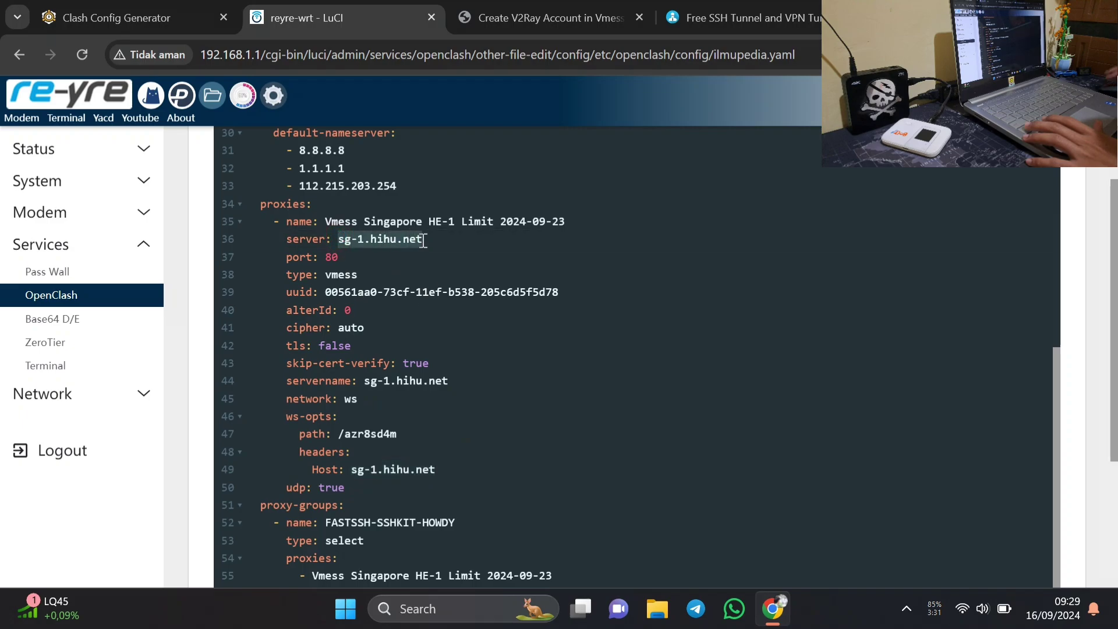
key("BackSpace")
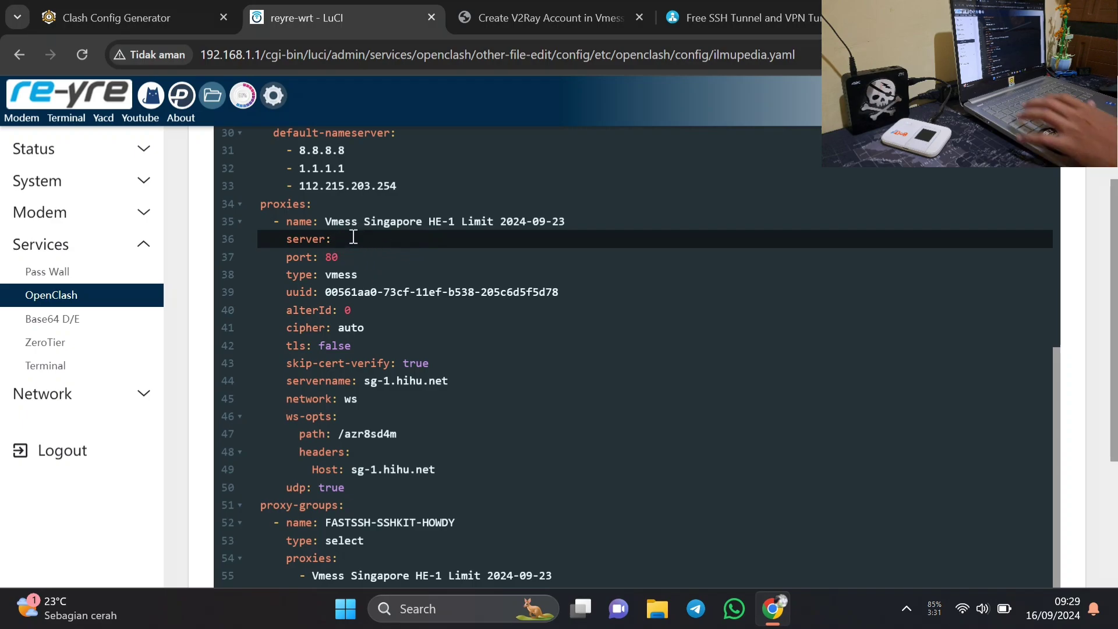
- Enter 104.17.2.81 as the Vmess proxy's server address on line 36
type("10")
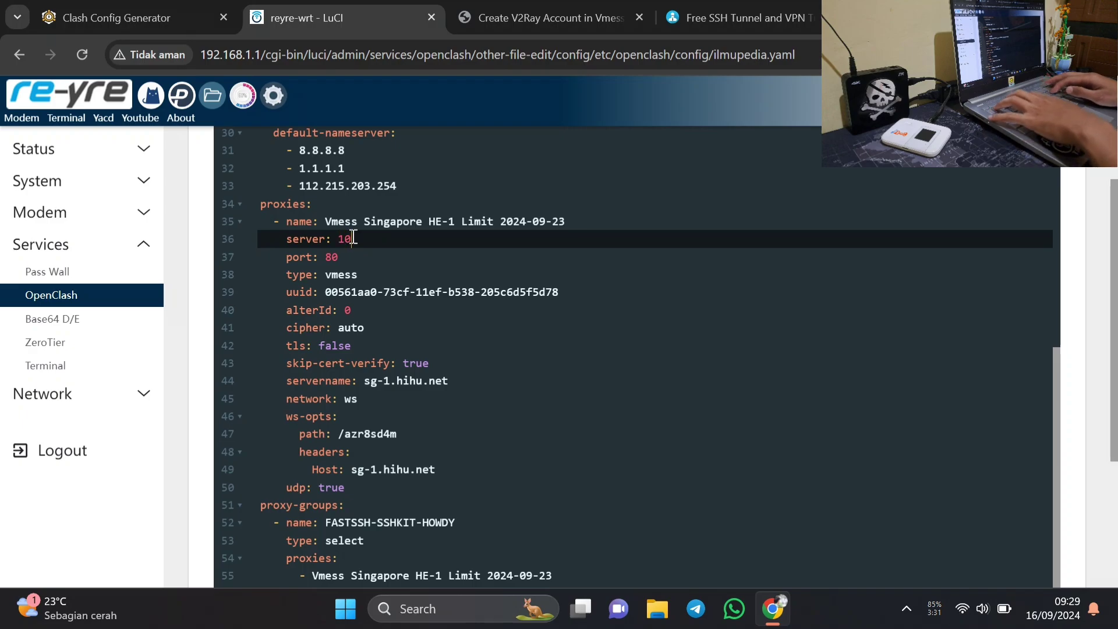
type("4.")
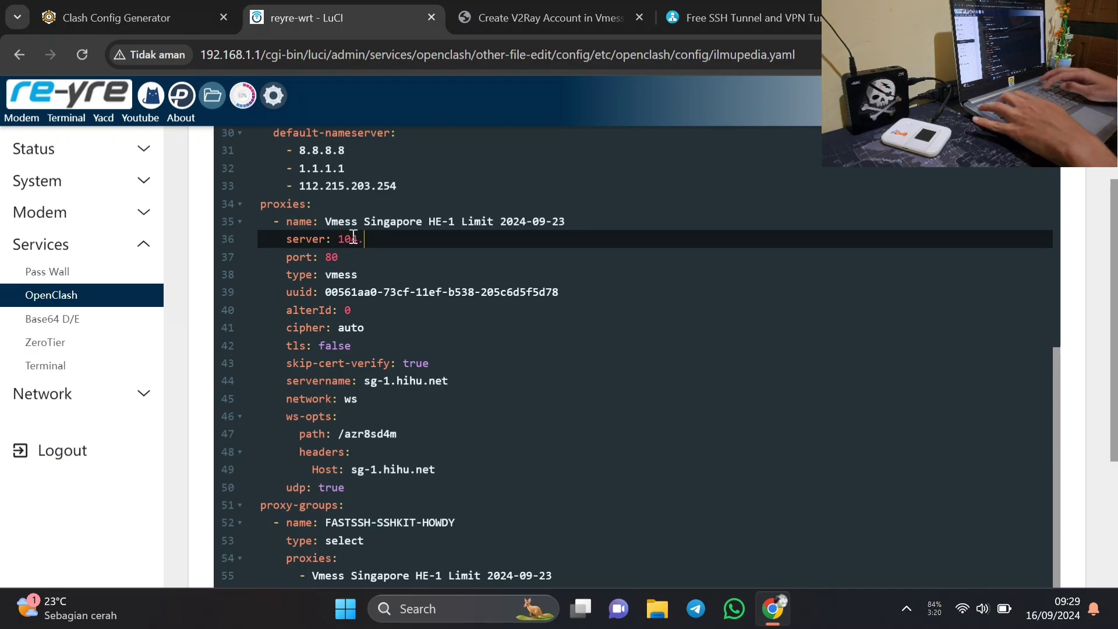
type("17")
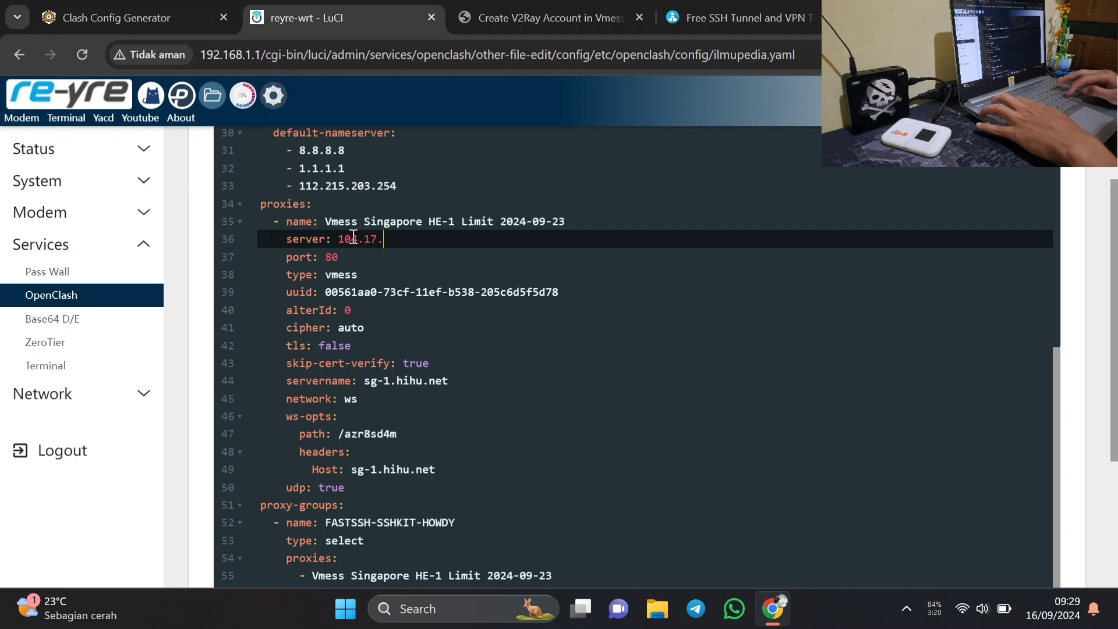
type(".2.81")
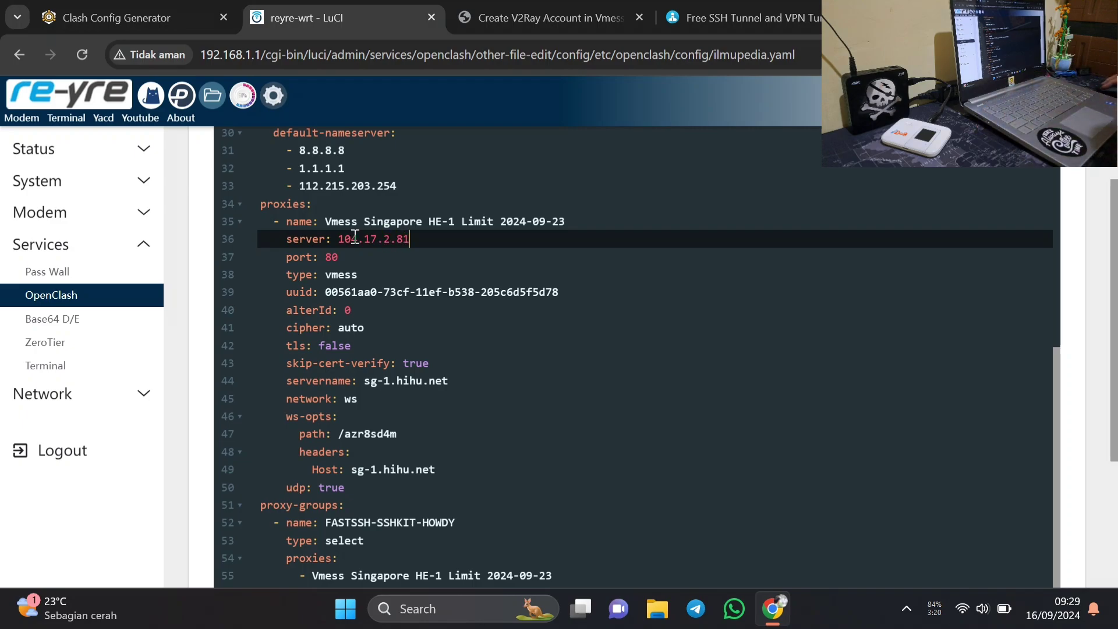
left_click_drag(338, 240, 411, 240)
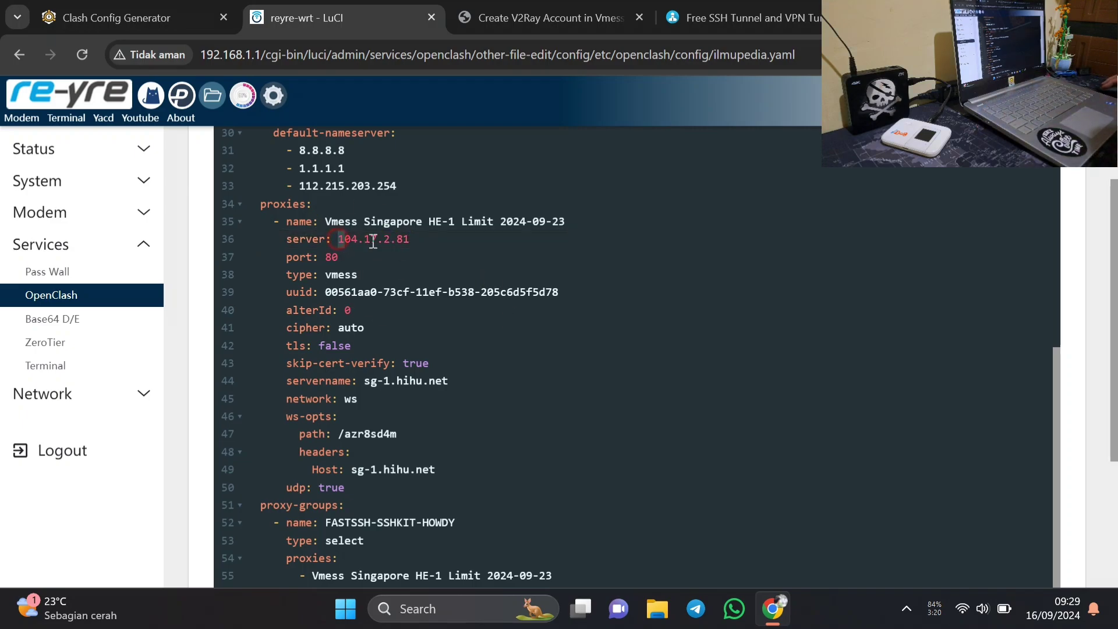
left_click(495, 221)
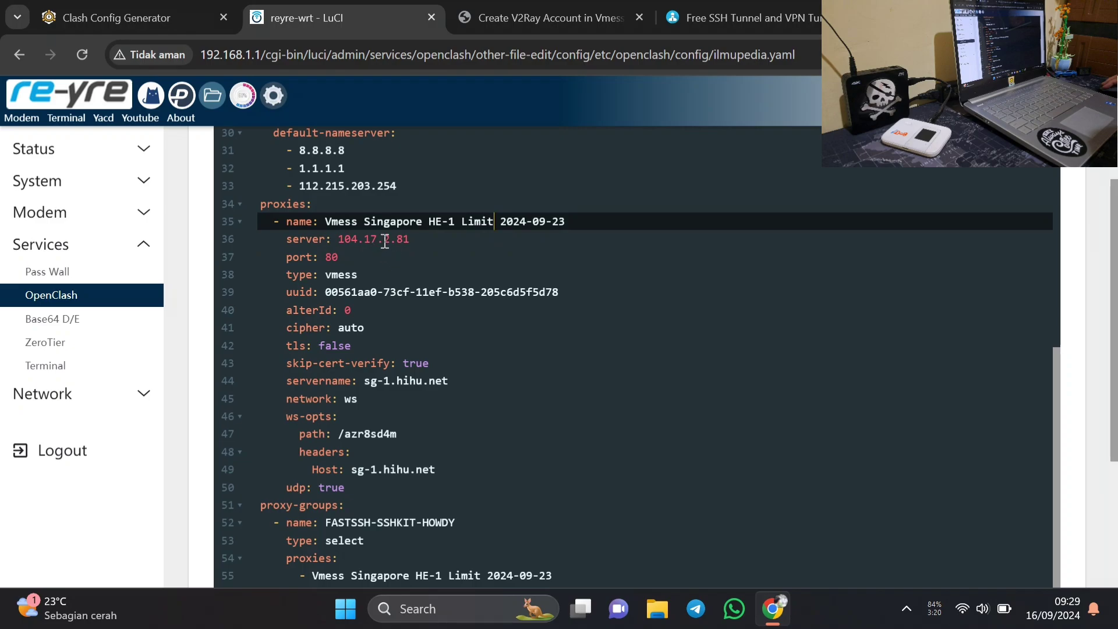